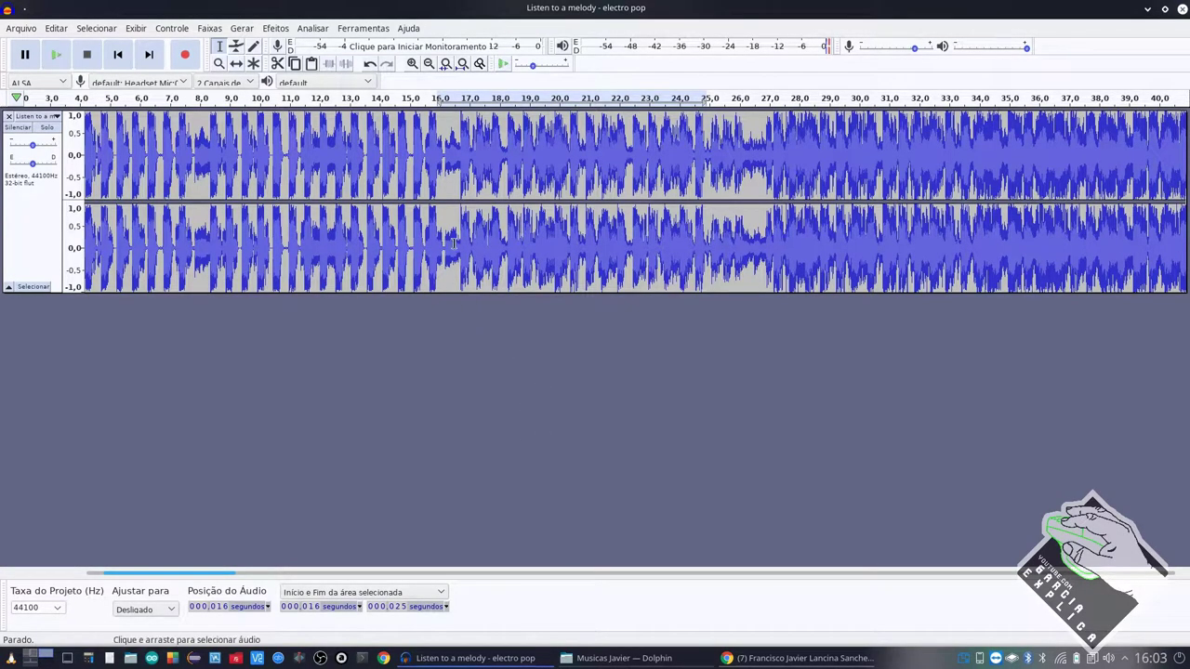
pyautogui.scroll(-2, 454, 243)
pyautogui.press('space')
pyautogui.hscroll(2, 445, 242)
pyautogui.hscroll(-2, 443, 241)
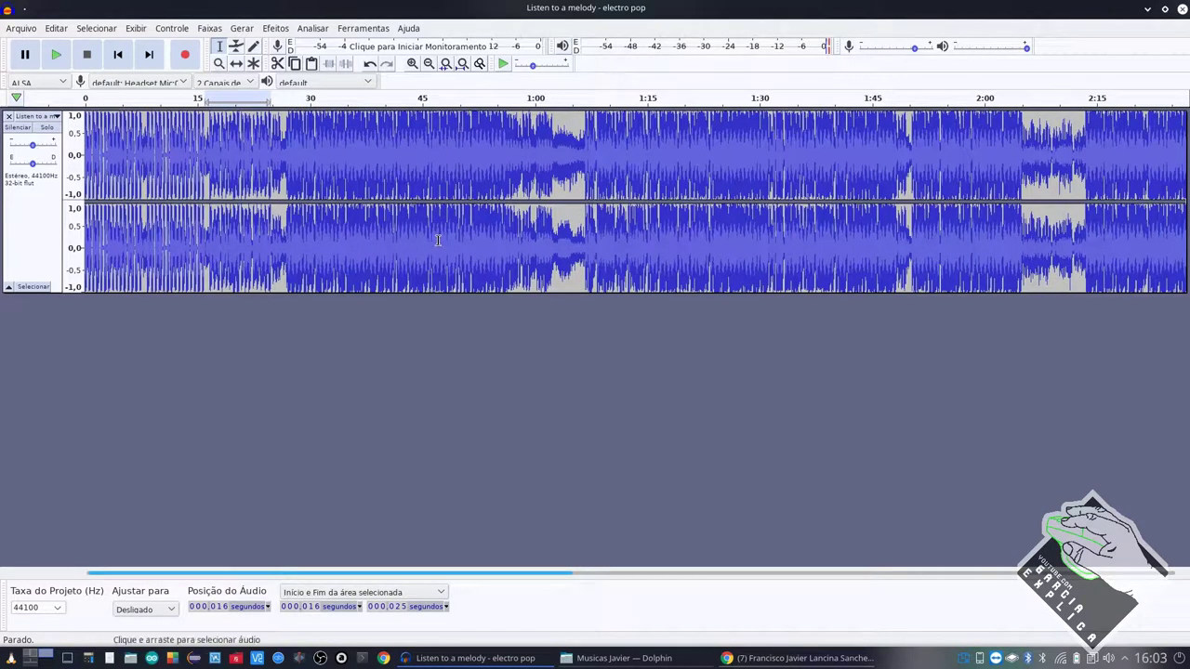
# Switch to Chrome and look through the music artist's uploaded videos on the YouTube channel page
pyautogui.click(781, 659)
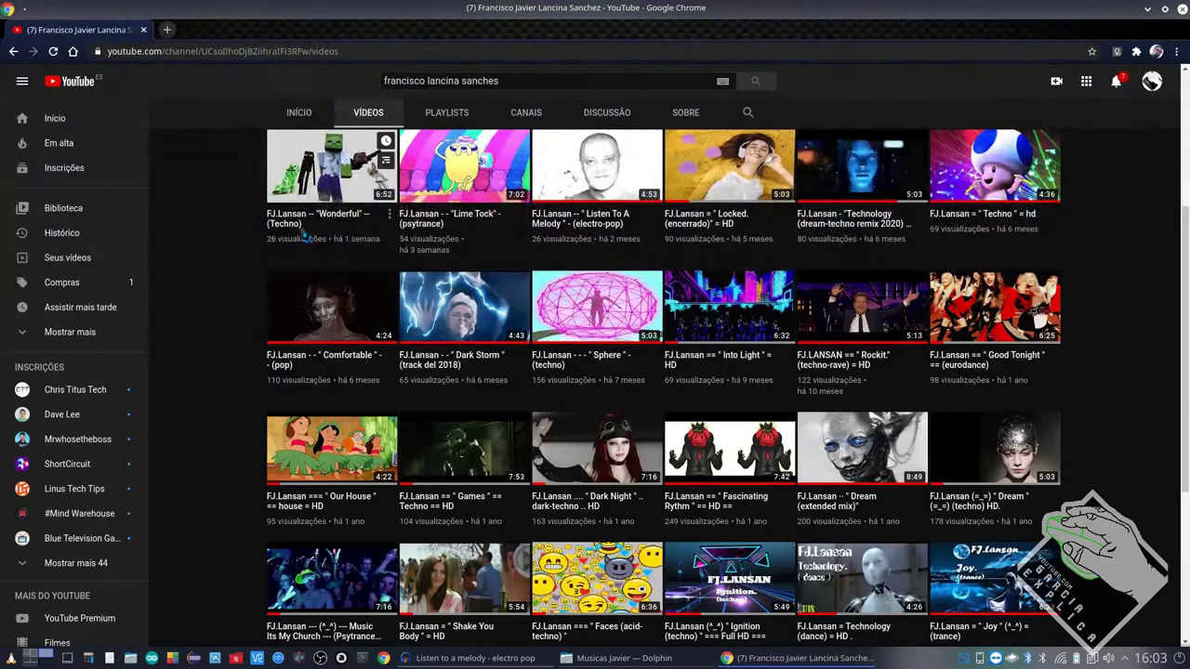
pyautogui.scroll(3, 304, 237)
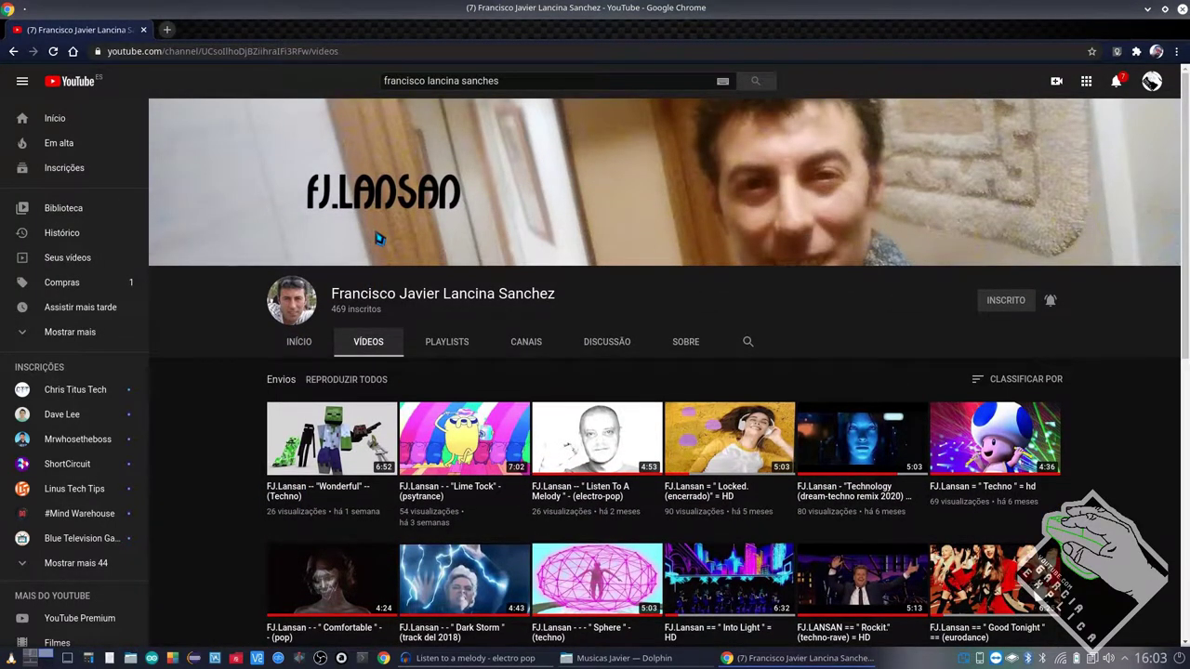
pyautogui.scroll(-2, 730, 437)
pyautogui.scroll(-4, 489, 413)
pyautogui.scroll(3, 489, 413)
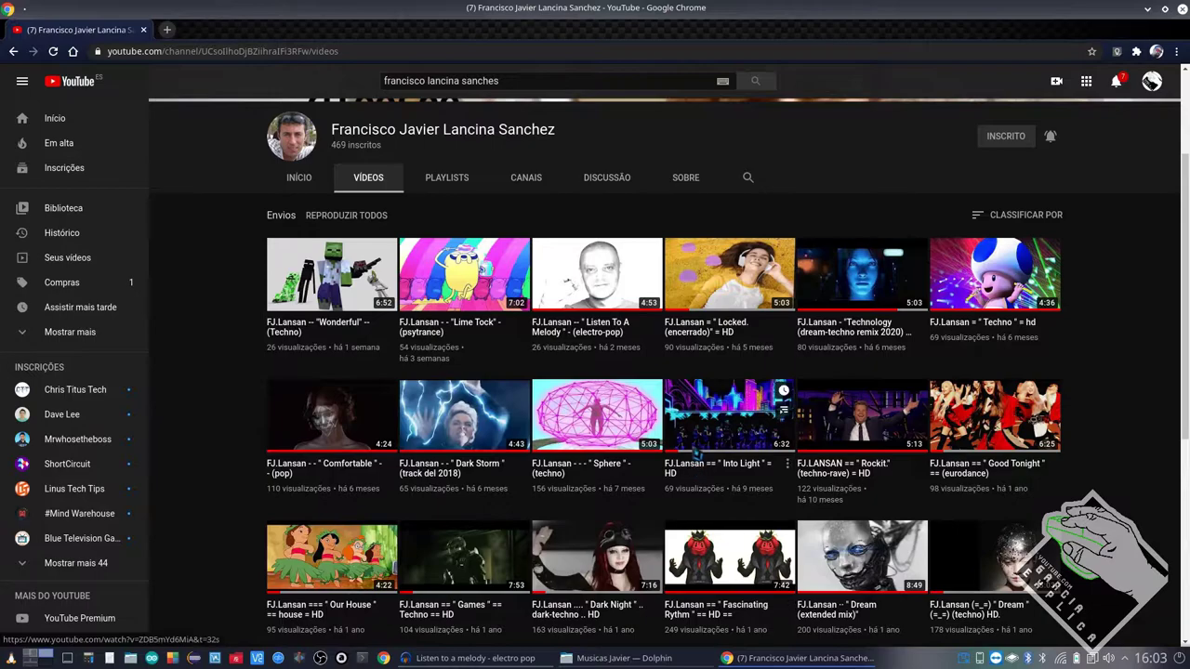
pyautogui.scroll(-2, 695, 451)
pyautogui.scroll(3, 695, 451)
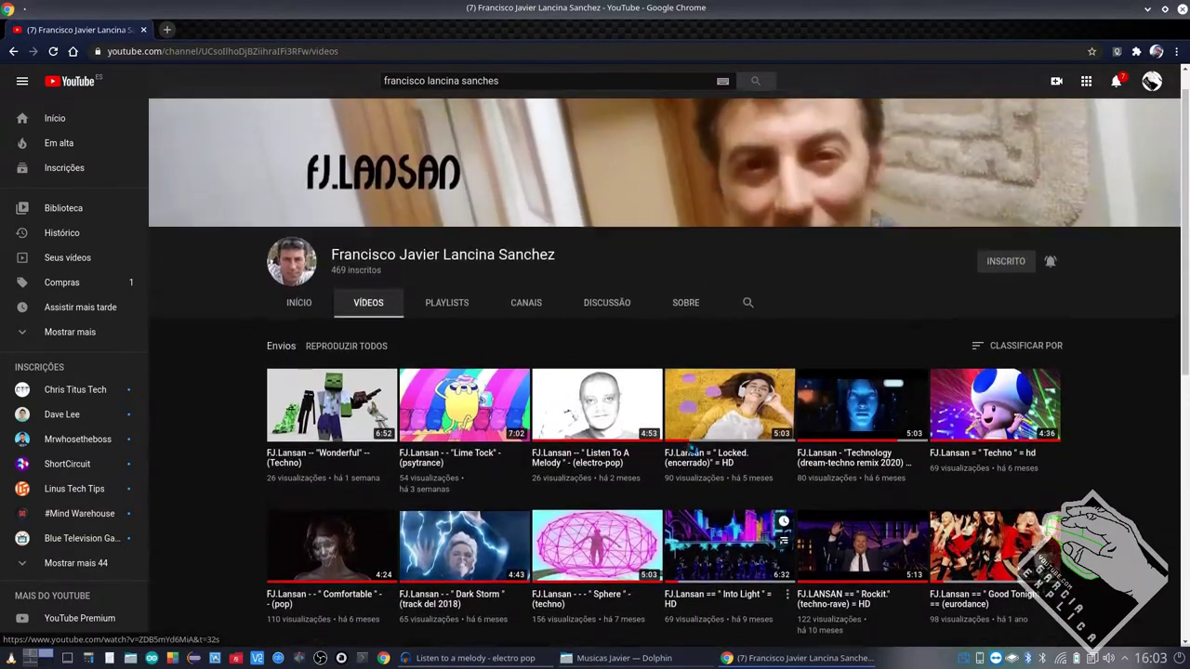
pyautogui.scroll(-2, 693, 449)
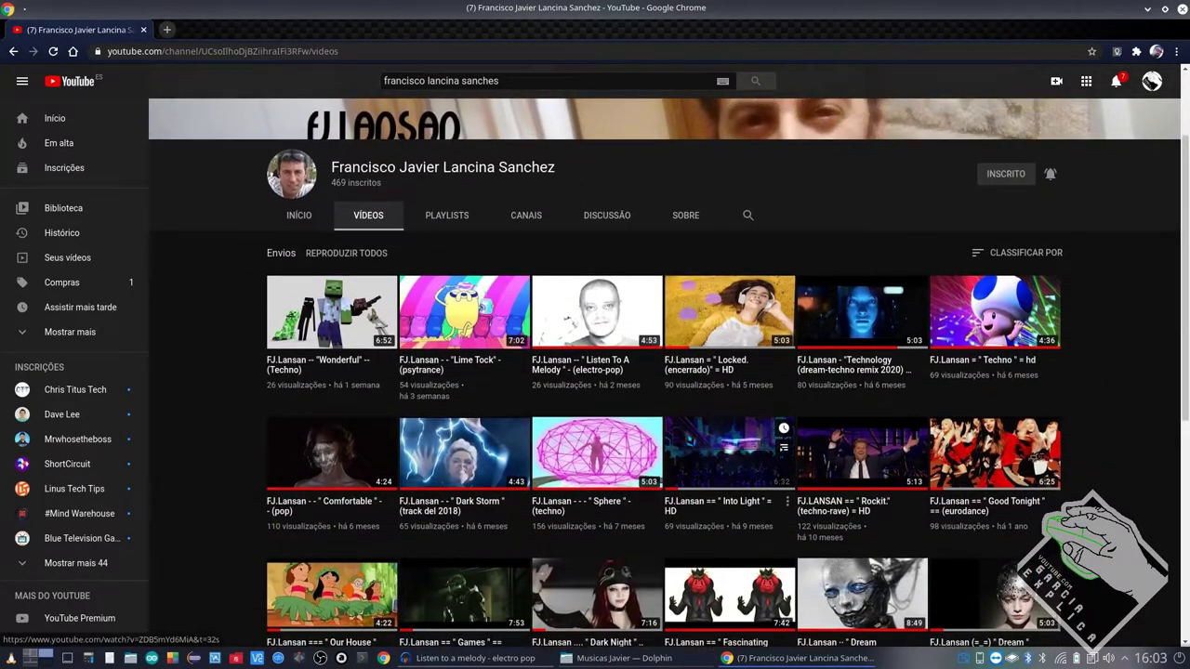
pyautogui.scroll(1, 693, 449)
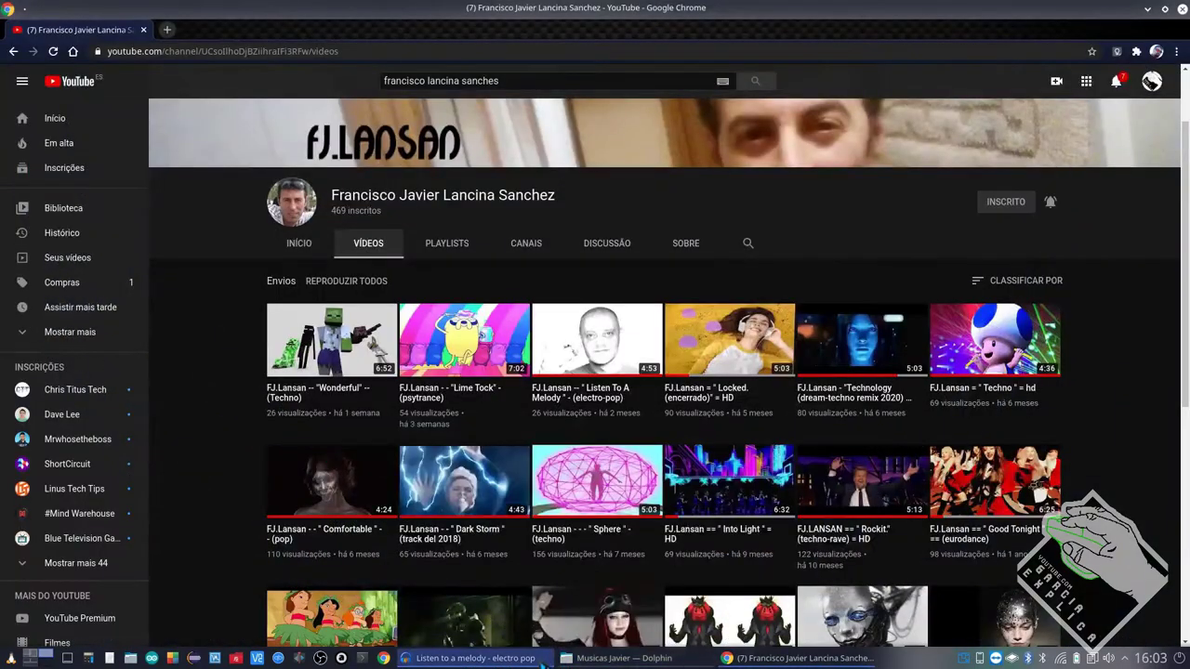
# Switch back to Audacity, select the whole track and play its opening up to about 17 seconds
pyautogui.click(542, 661)
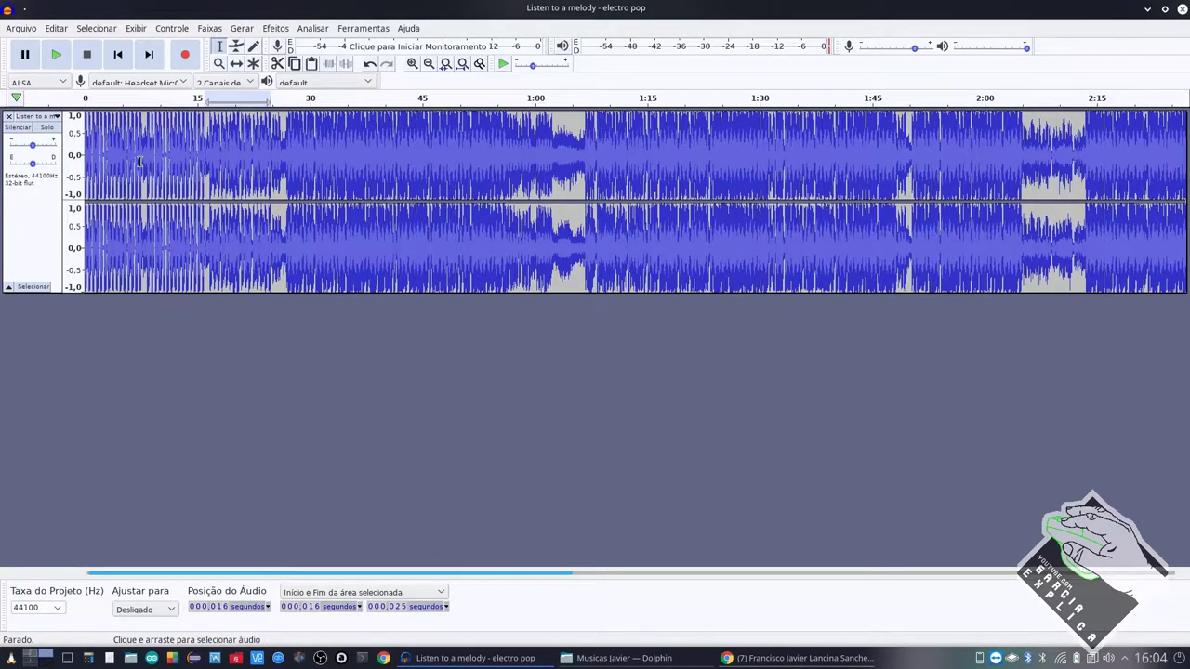
pyautogui.click(99, 154)
pyautogui.click(86, 155)
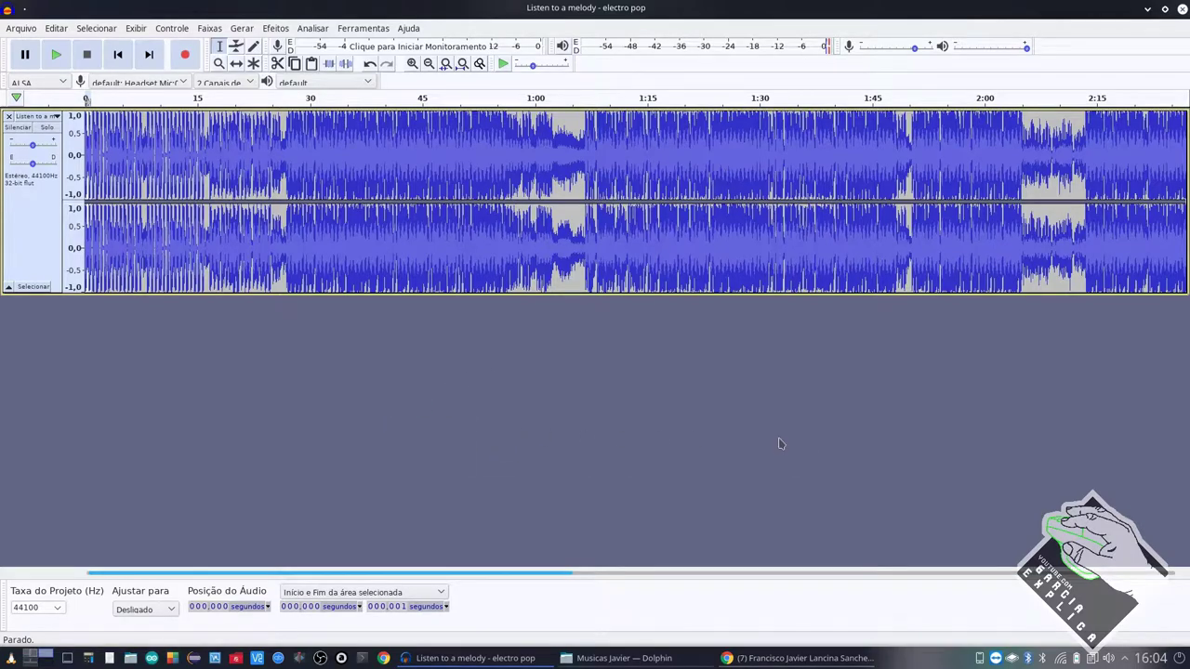
pyautogui.doubleClick(182, 252)
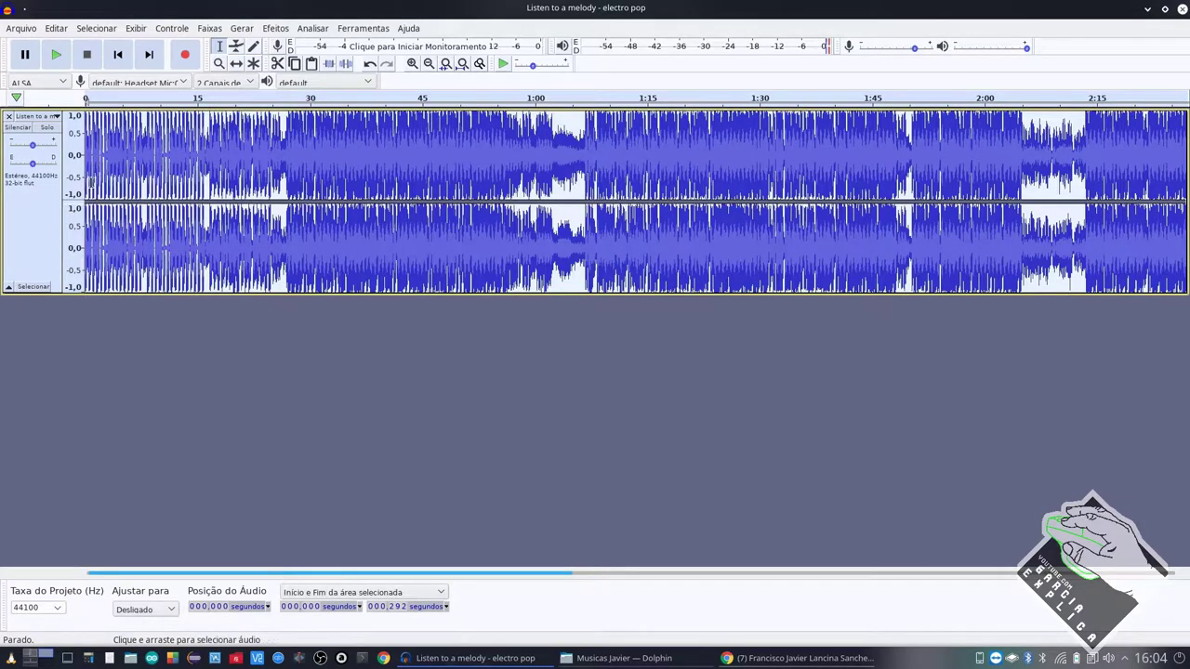
pyautogui.scroll(2, 107, 169)
pyautogui.hscroll(-1, 109, 167)
pyautogui.scroll(-1, 108, 168)
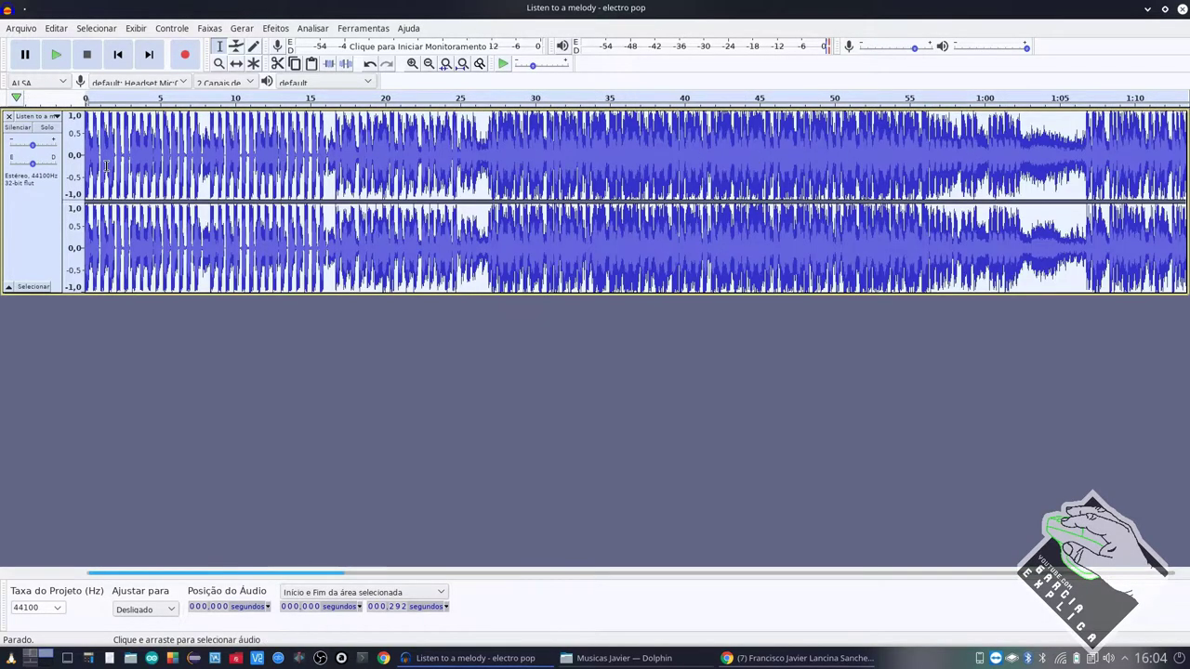
pyautogui.press('space')
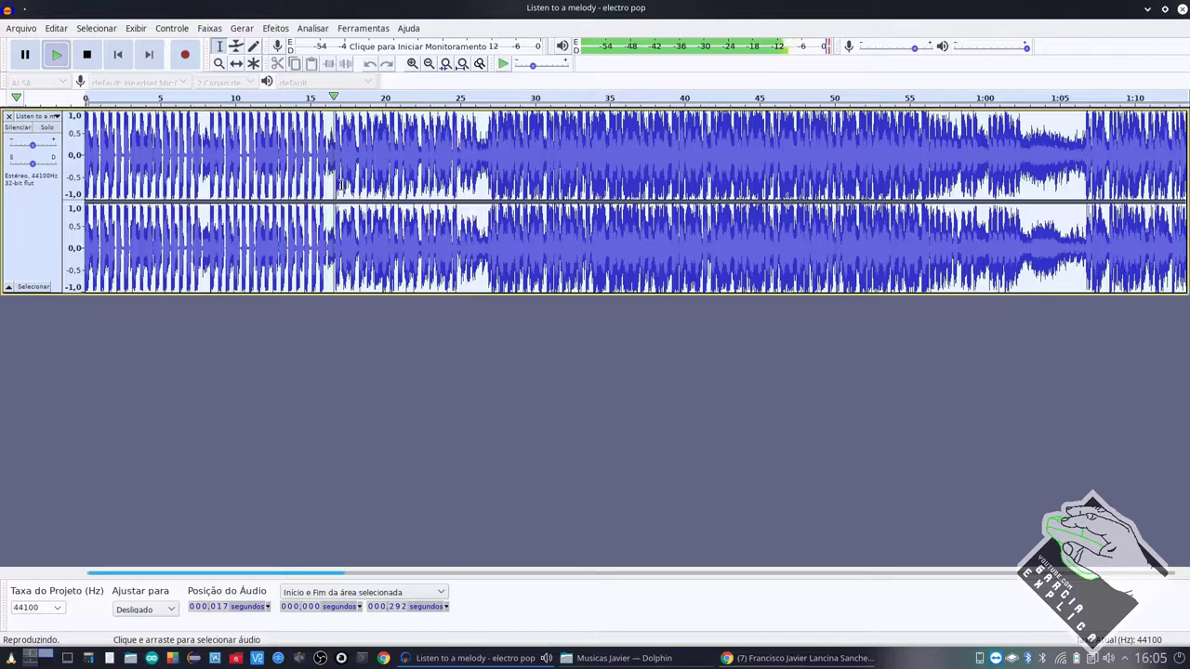
pyautogui.press('space')
# Select the passage of the track from about 16 to 27 seconds
pyautogui.scroll(2, 330, 172)
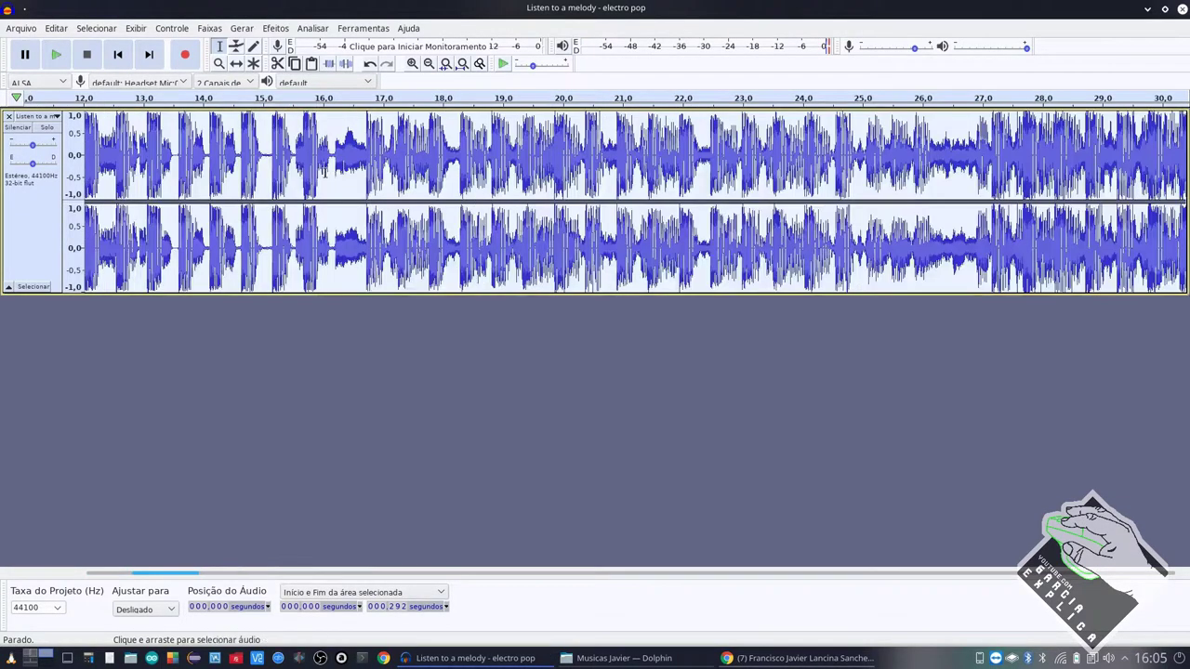
pyautogui.scroll(-2, 330, 172)
pyautogui.scroll(1, 330, 172)
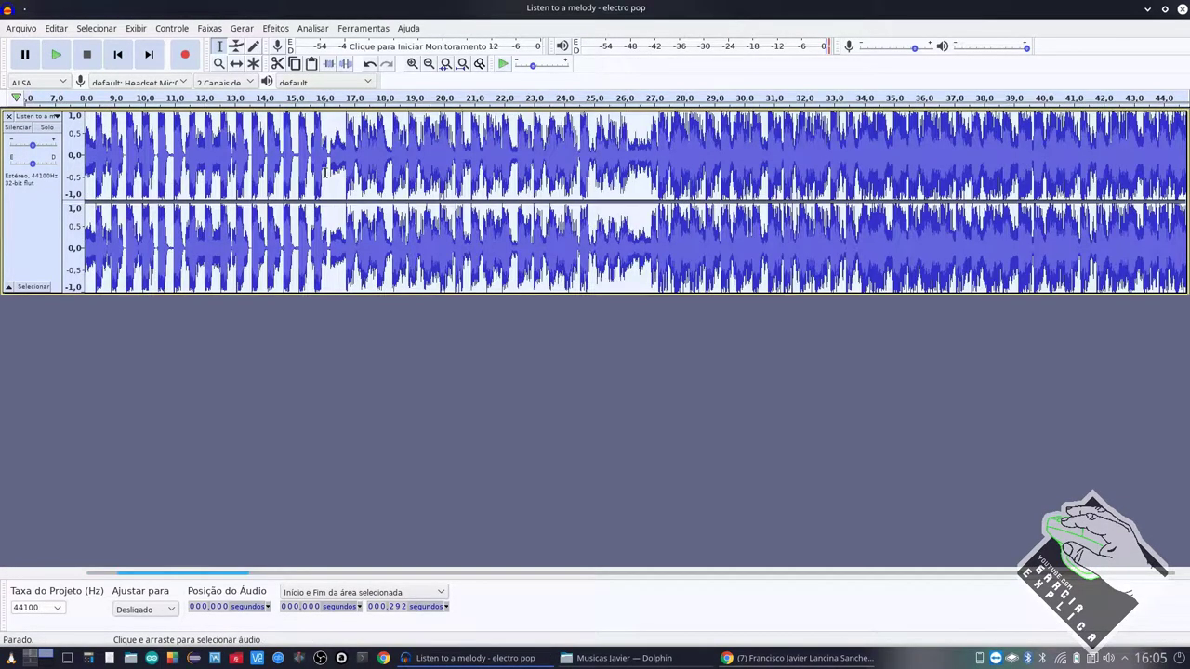
pyautogui.moveTo(328, 156); pyautogui.dragTo(649, 158)
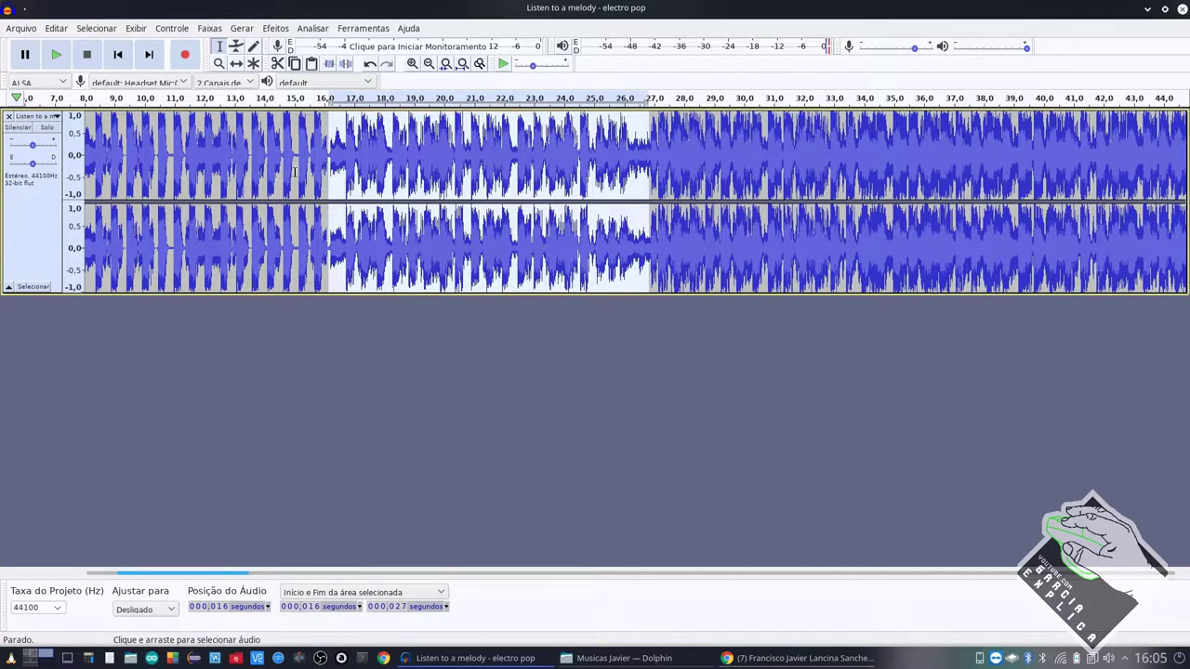
# Play briefly from about 15, 16 and 17 seconds to locate where the intro ends
pyautogui.scroll(-1, 308, 160)
pyautogui.scroll(2, 308, 161)
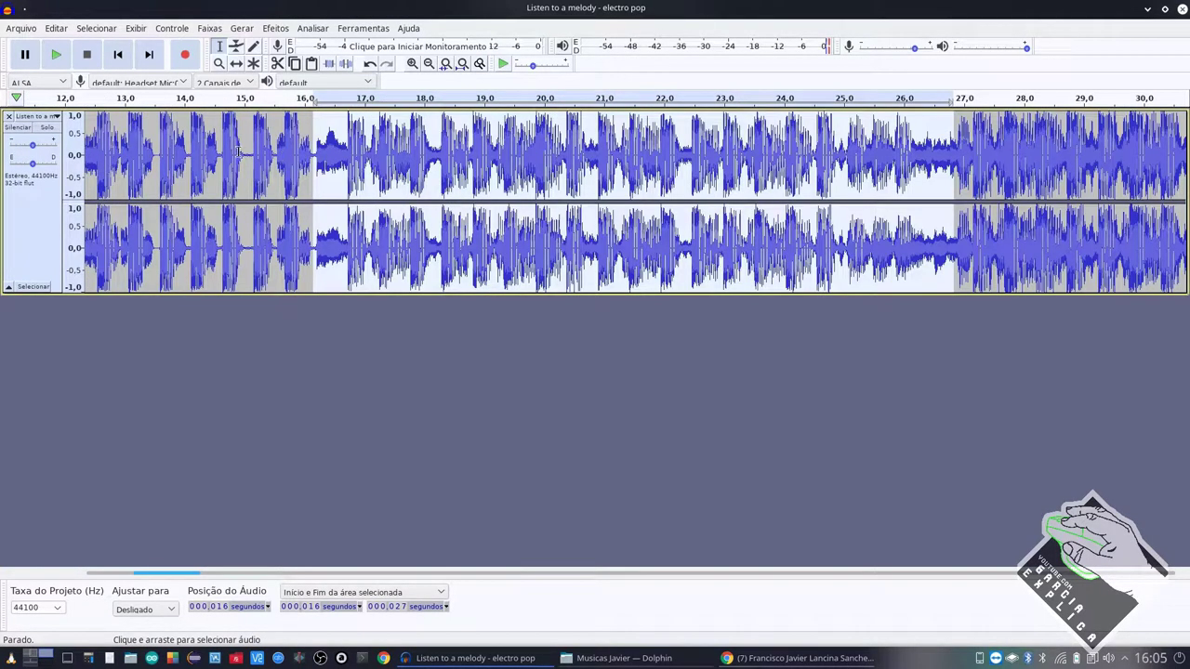
pyautogui.click(240, 151)
pyautogui.press('space')
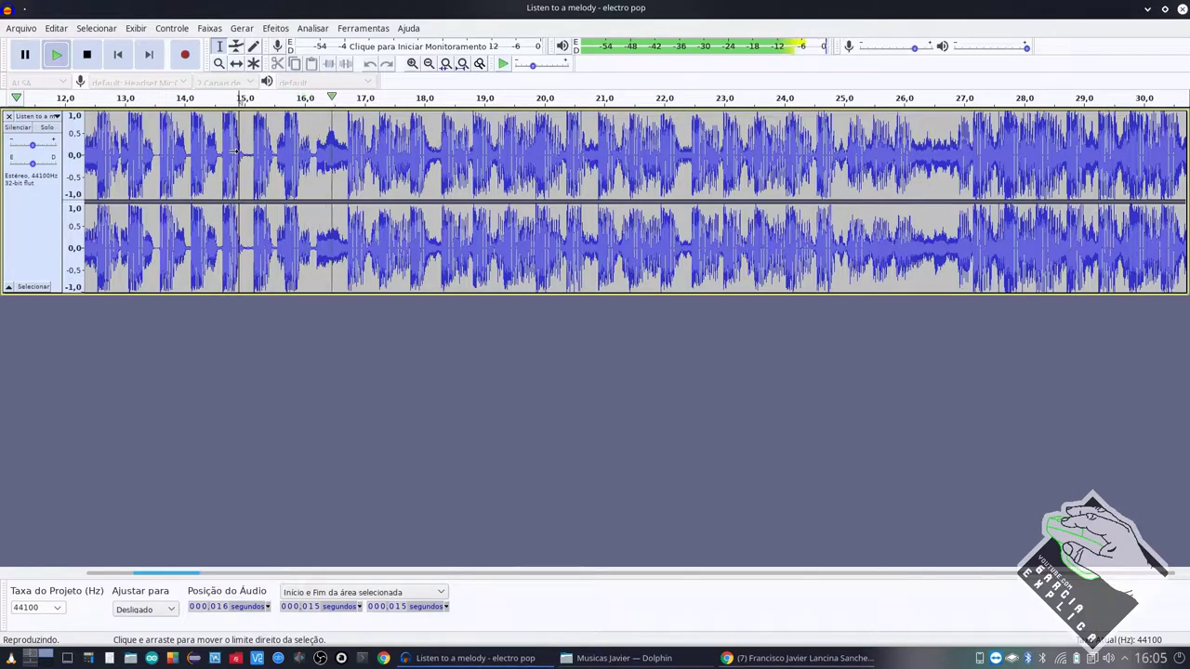
pyautogui.click(314, 152)
pyautogui.press('space')
pyautogui.press('space')
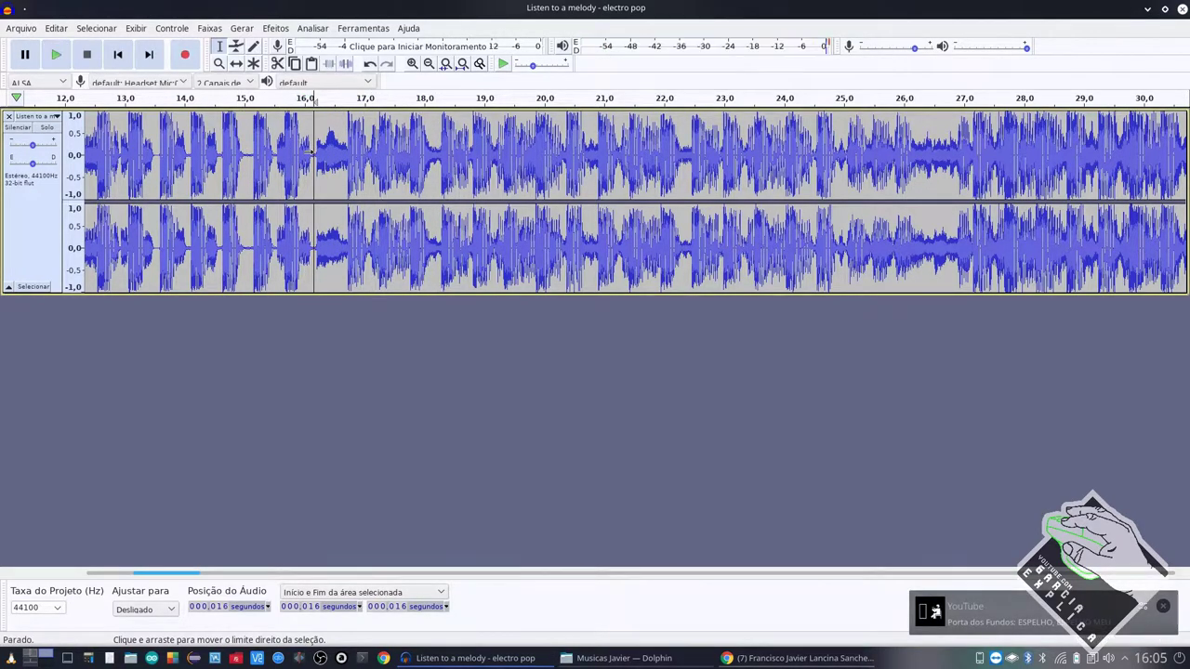
pyautogui.click(346, 149)
pyautogui.press('space')
pyautogui.press('space')
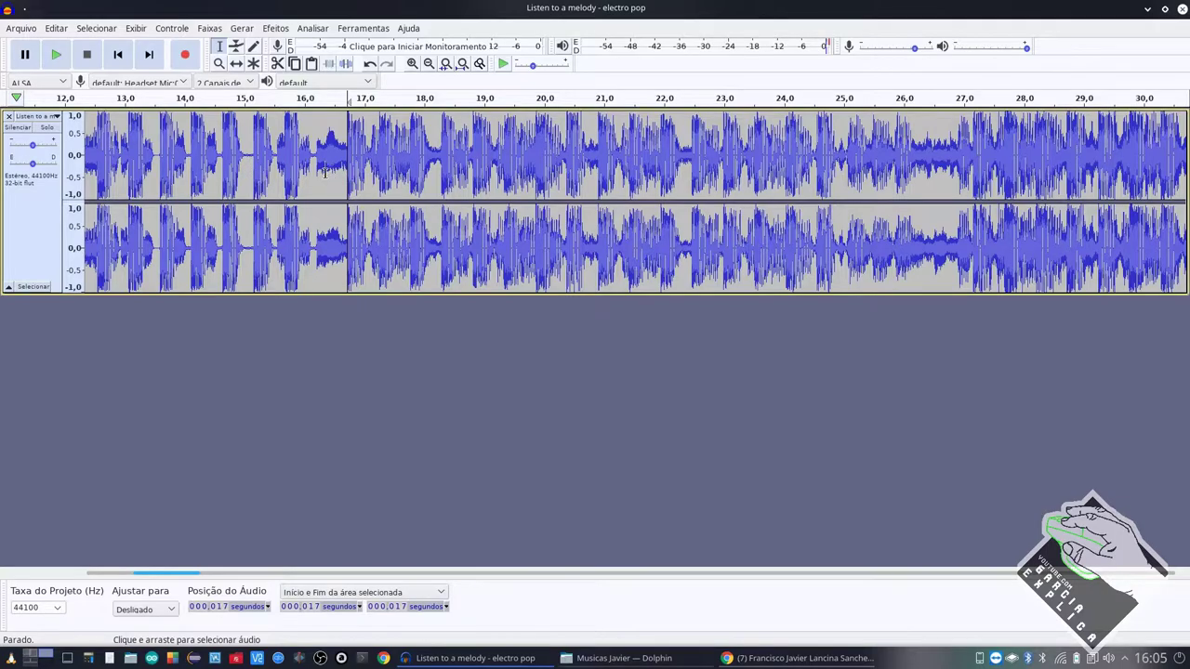
# Select the intro from the start of the track to about 16.7 seconds and copy it
pyautogui.scroll(-1, 324, 172)
pyautogui.hscroll(-3, 321, 160)
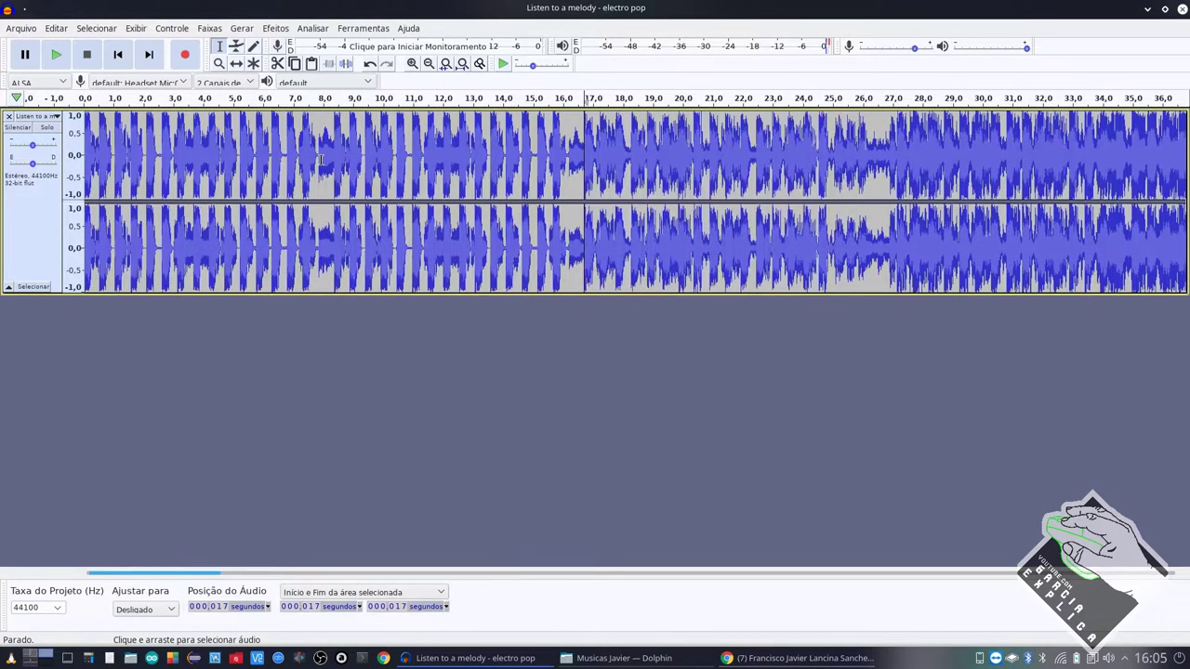
pyautogui.hscroll(-1, 321, 158)
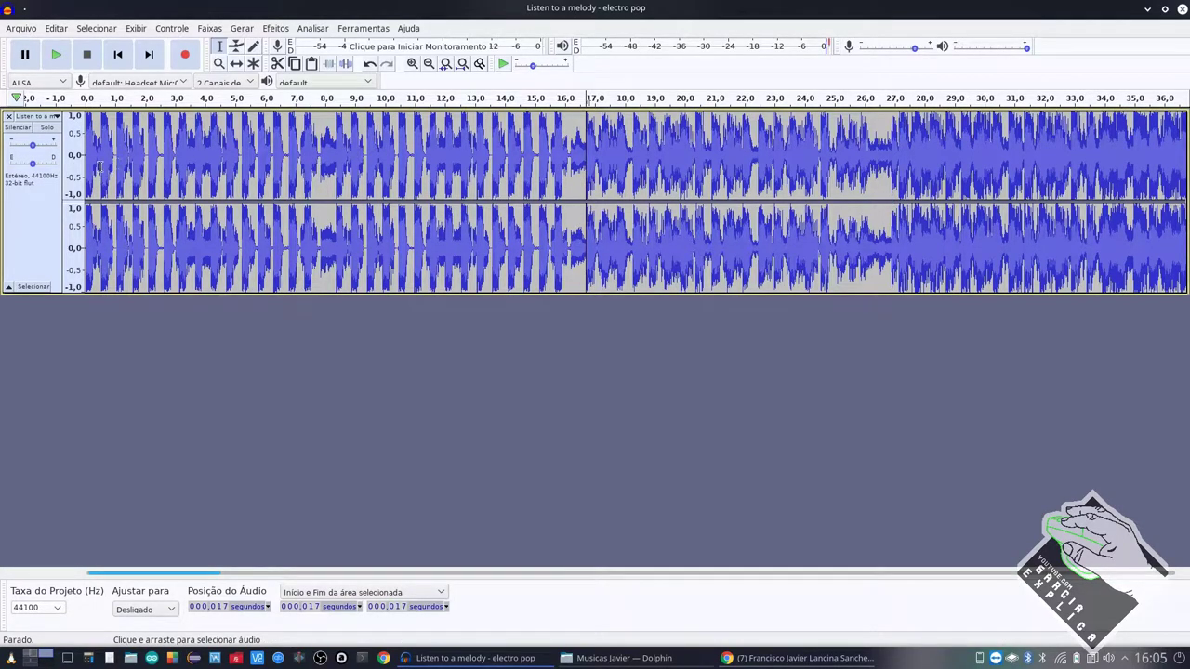
pyautogui.scroll(3, 599, 172)
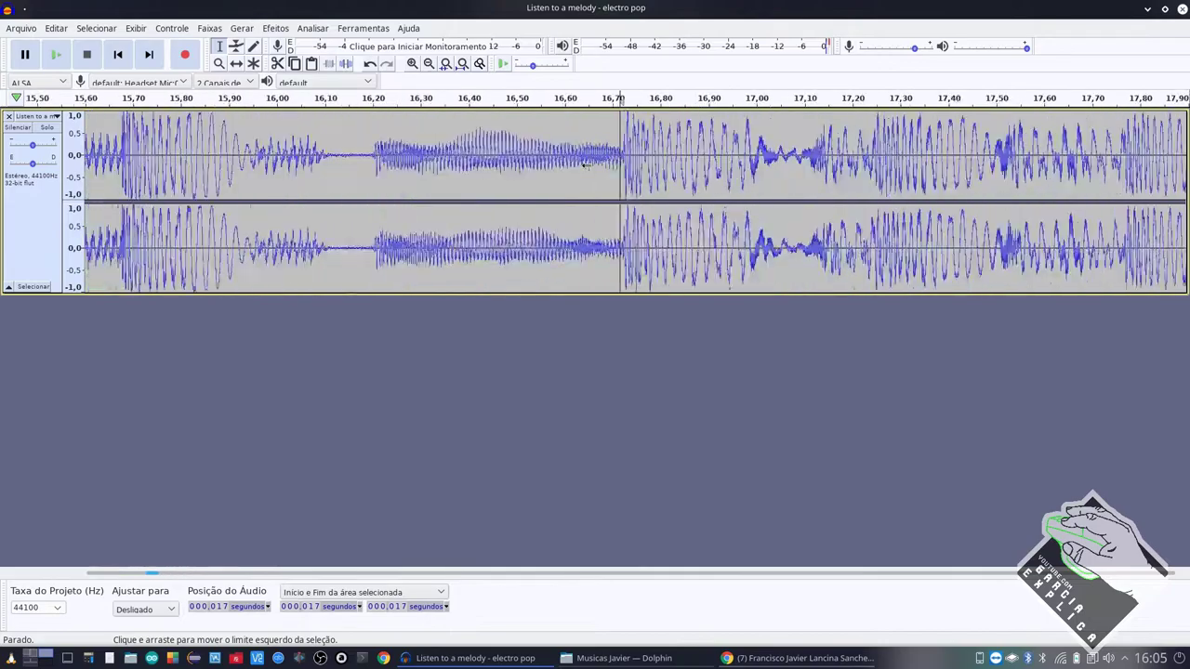
pyautogui.scroll(2, 586, 165)
pyautogui.scroll(-5, 586, 166)
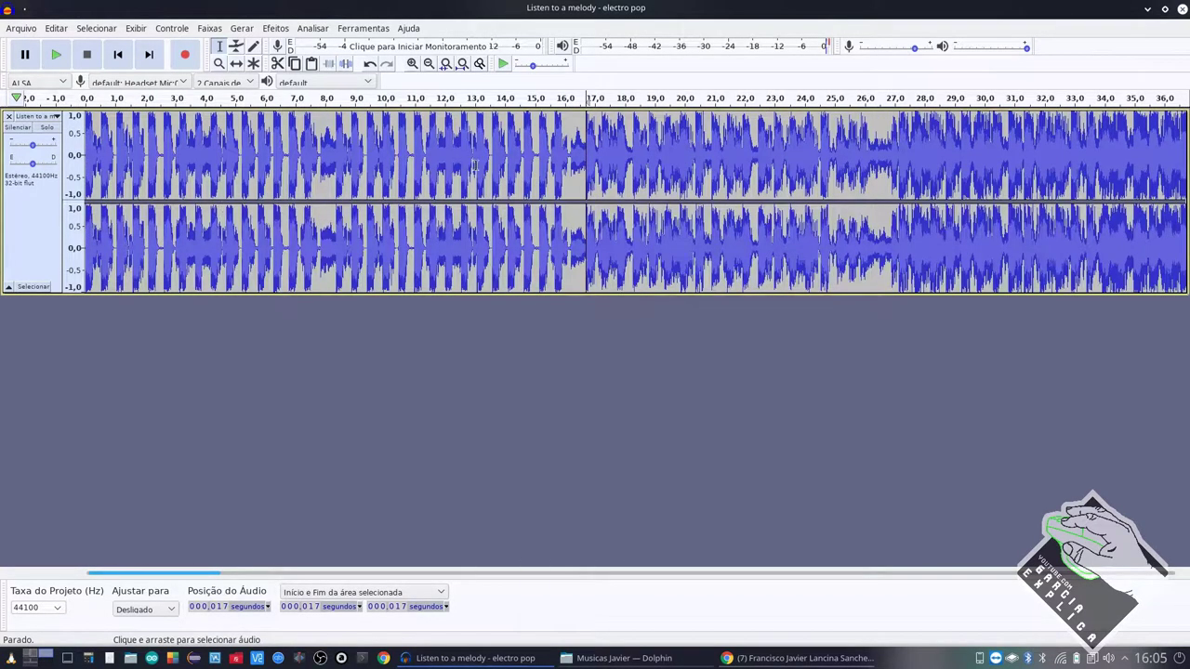
pyautogui.moveTo(589, 166); pyautogui.dragTo(42, 176)
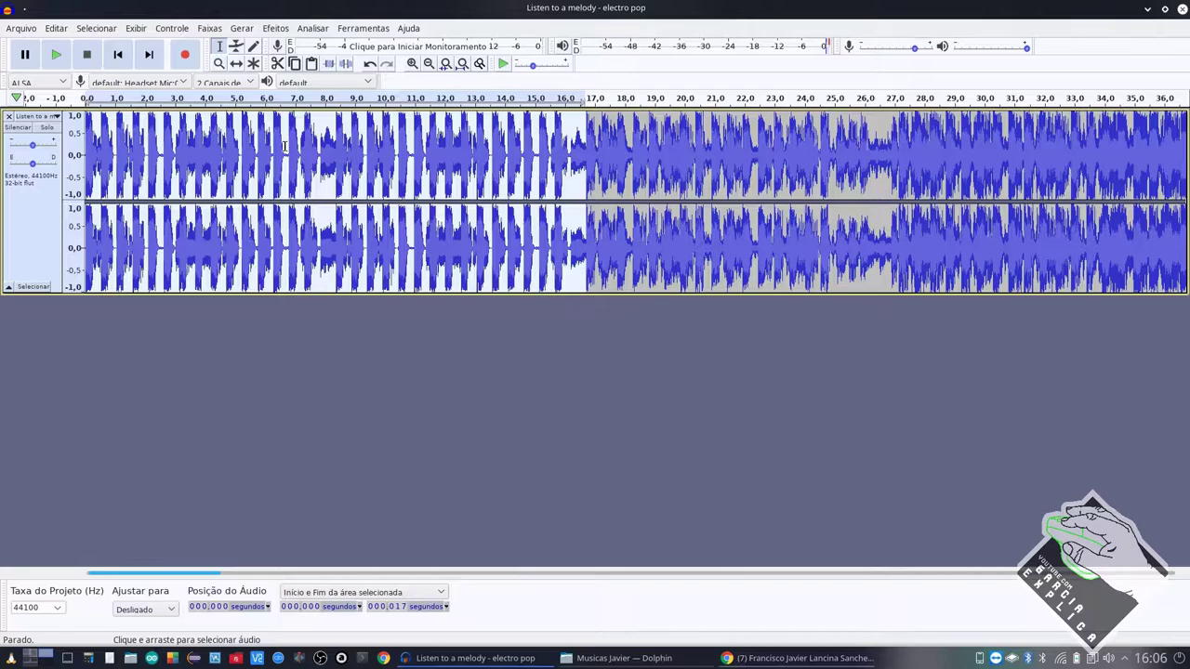
pyautogui.click(56, 28)
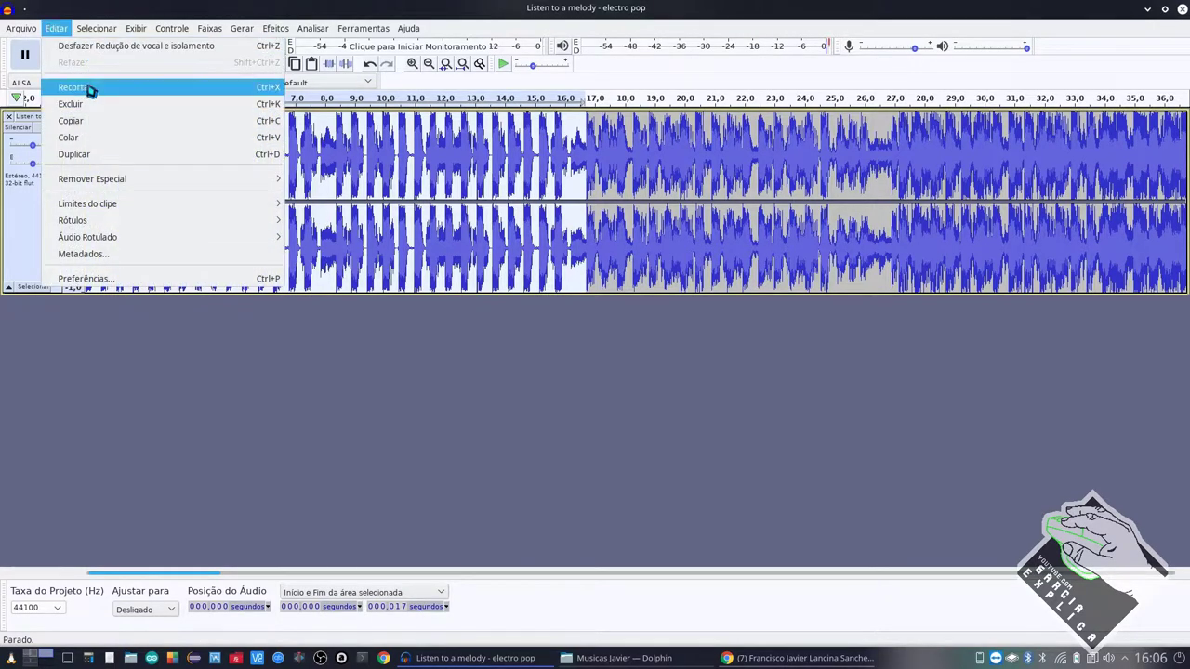
pyautogui.click(83, 125)
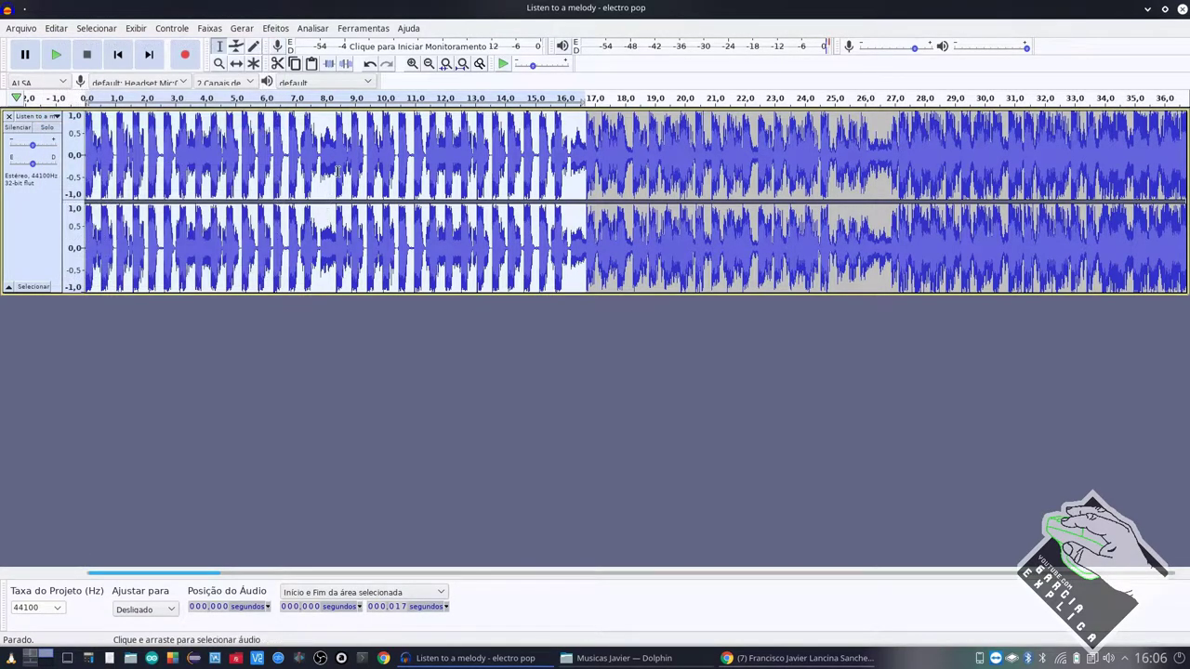
pyautogui.click(56, 28)
pyautogui.click(76, 120)
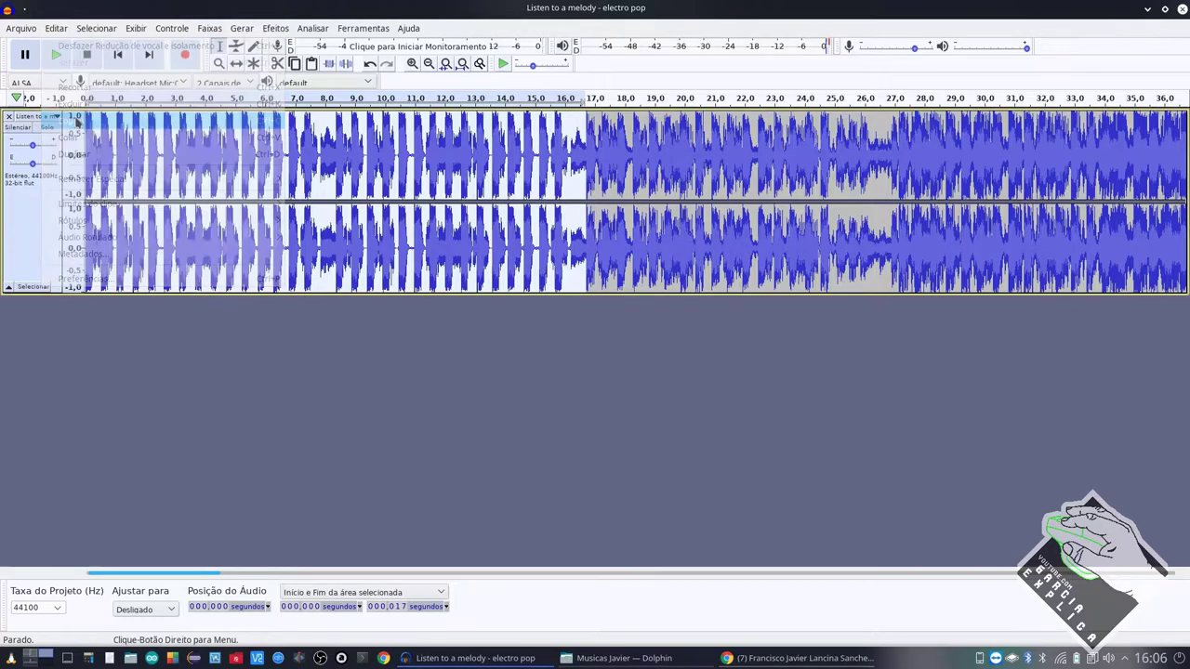
# Create a new empty project and paste the copied intro at its start
pyautogui.click(25, 28)
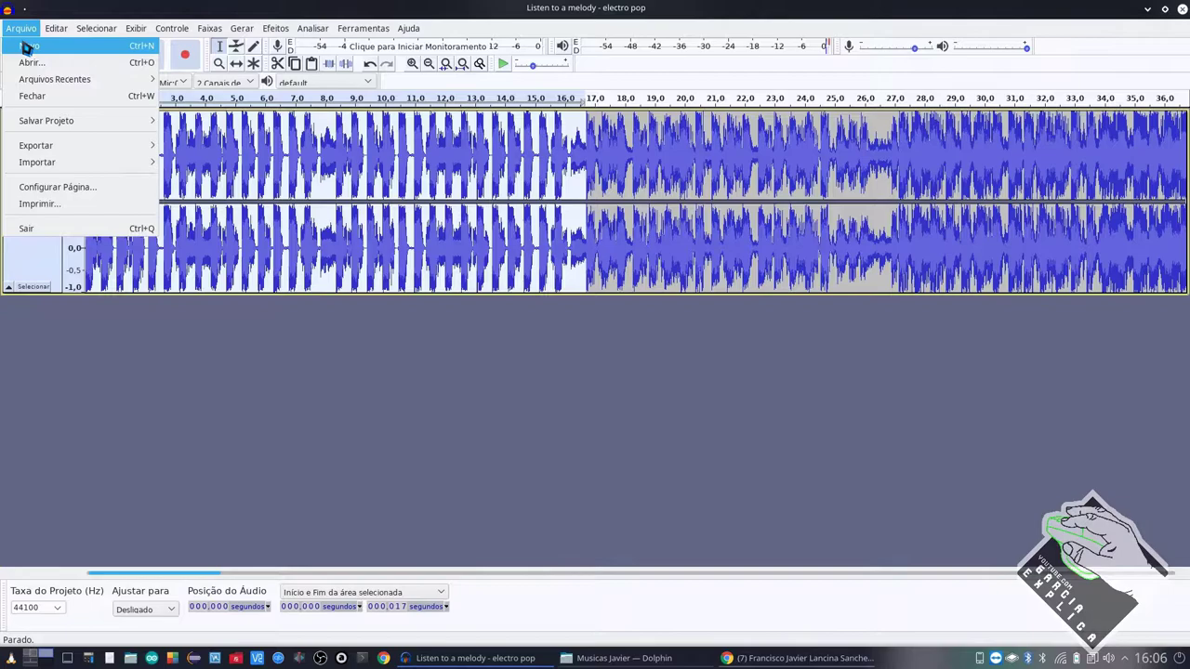
pyautogui.hotkey('ctrl', 'w')
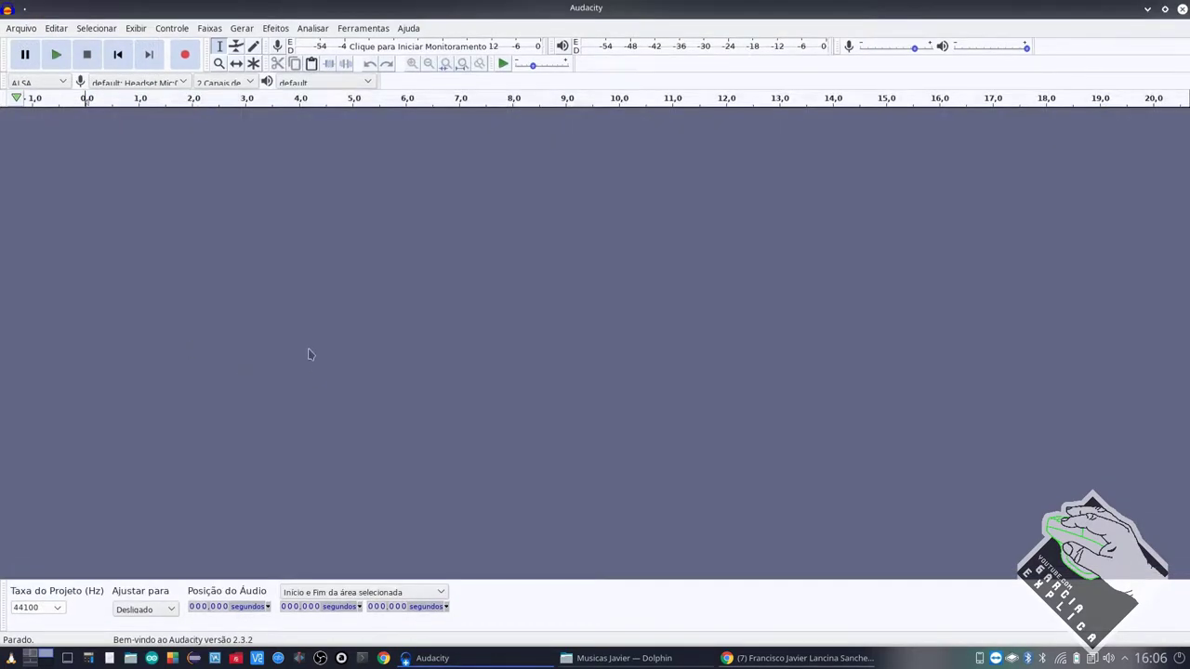
pyautogui.moveTo(788, 8); pyautogui.dragTo(969, 520)
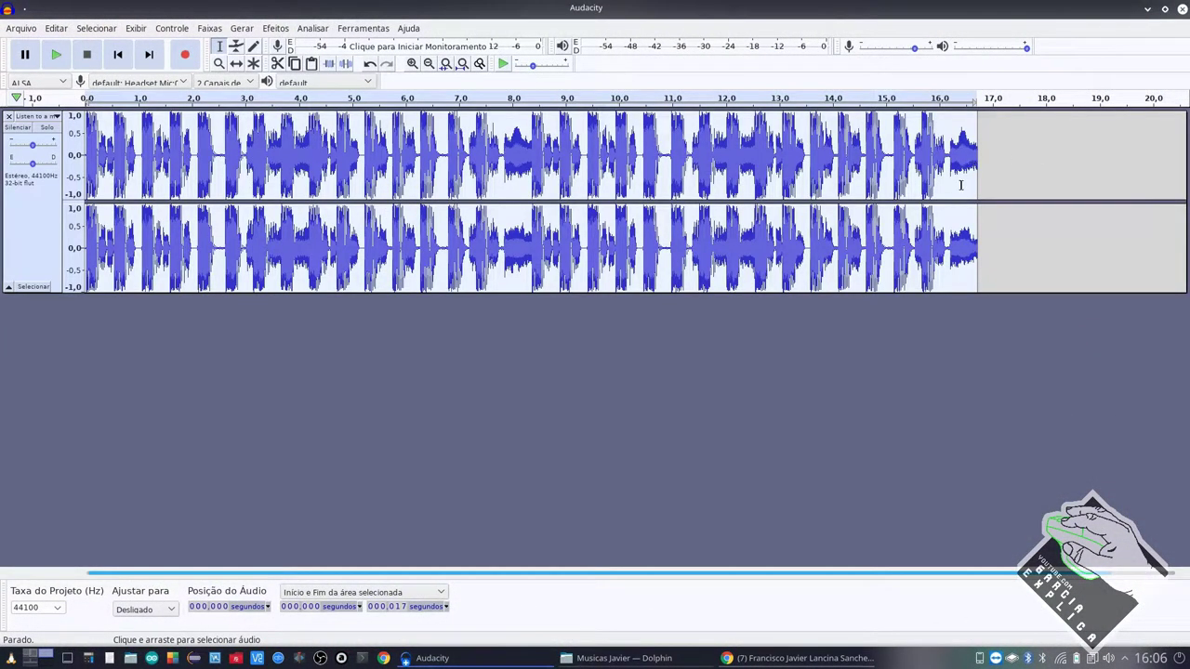
pyautogui.scroll(-5, 917, 177)
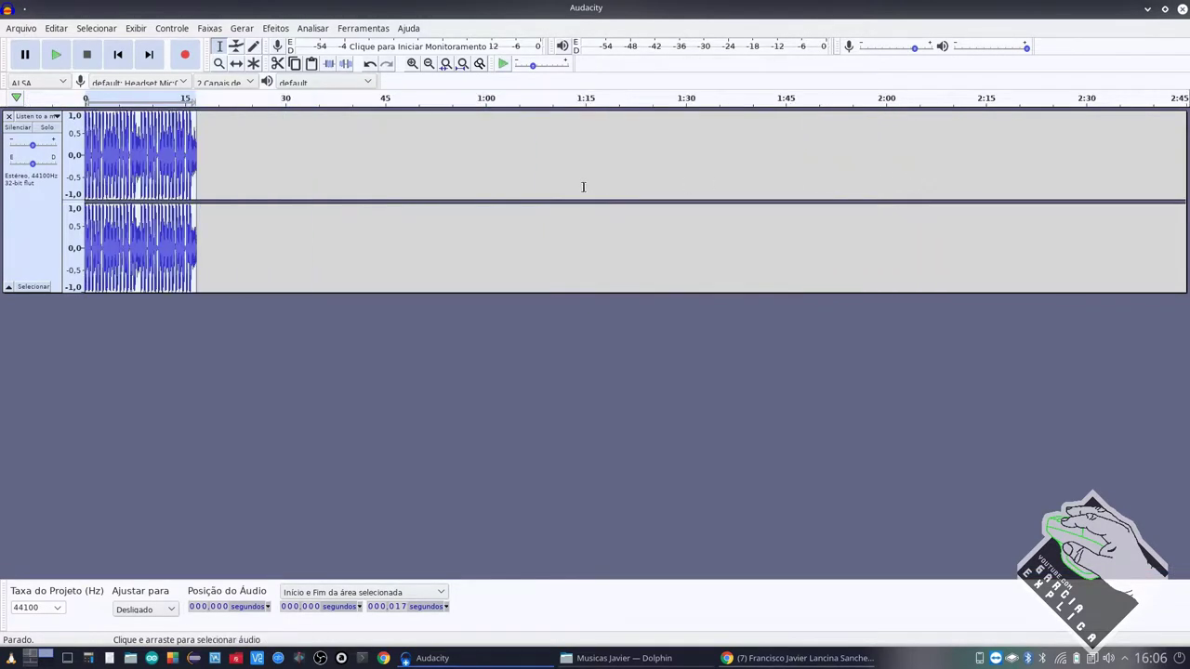
pyautogui.scroll(-7, 528, 182)
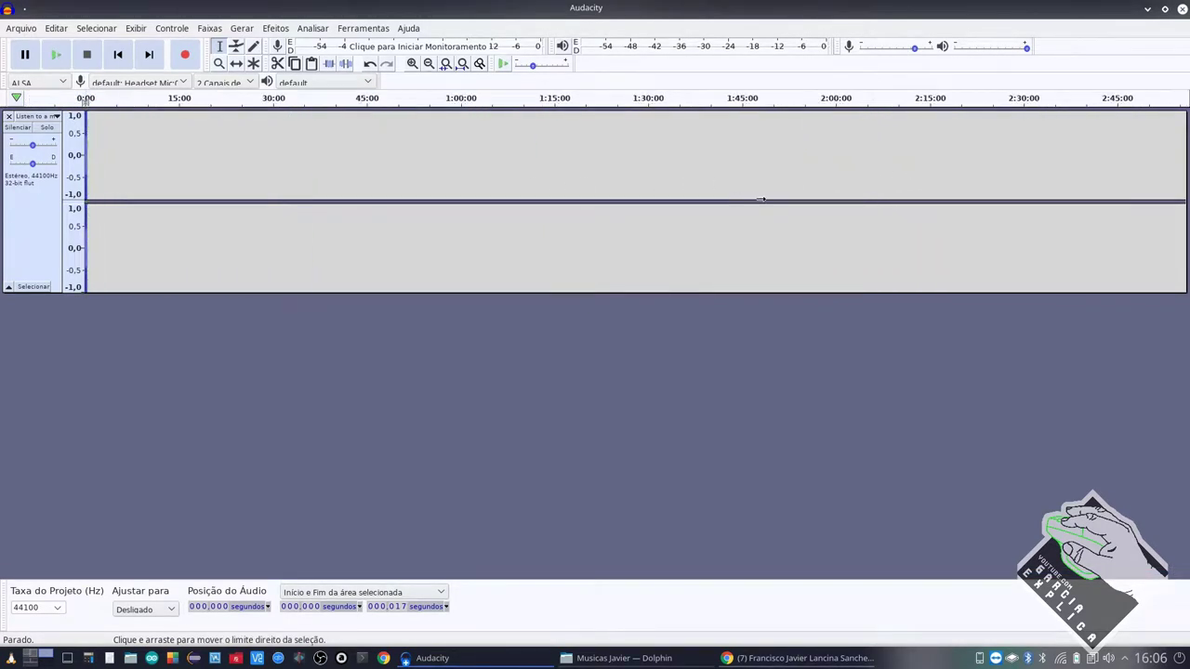
pyautogui.scroll(-4, 770, 199)
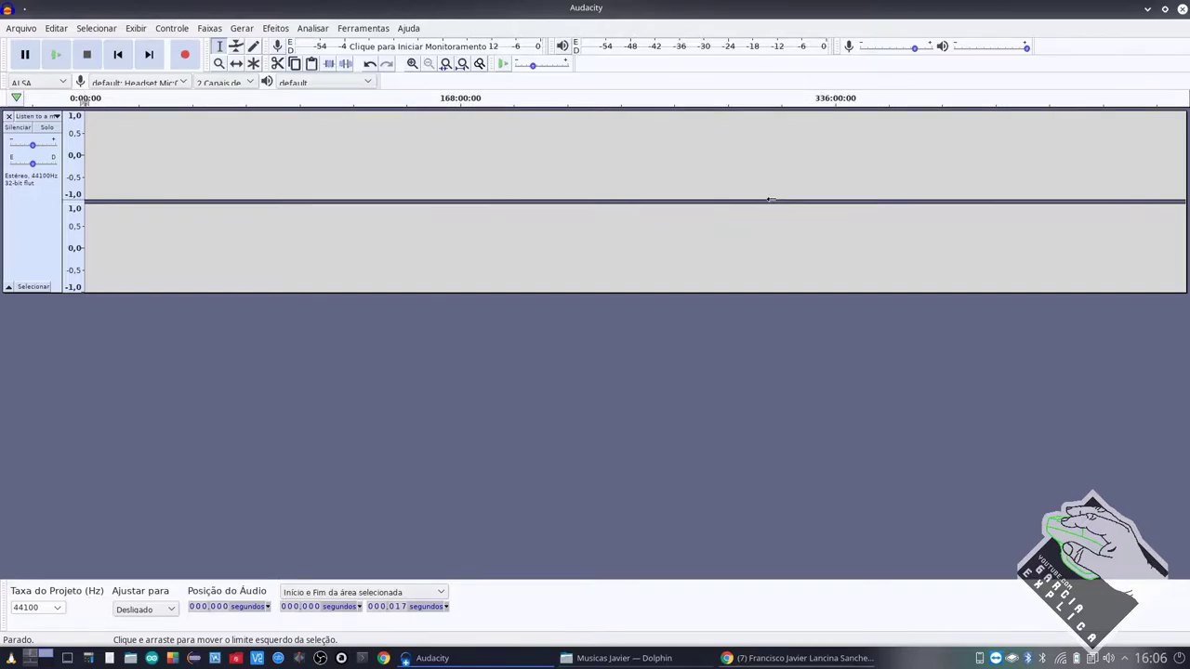
pyautogui.scroll(2, 566, 177)
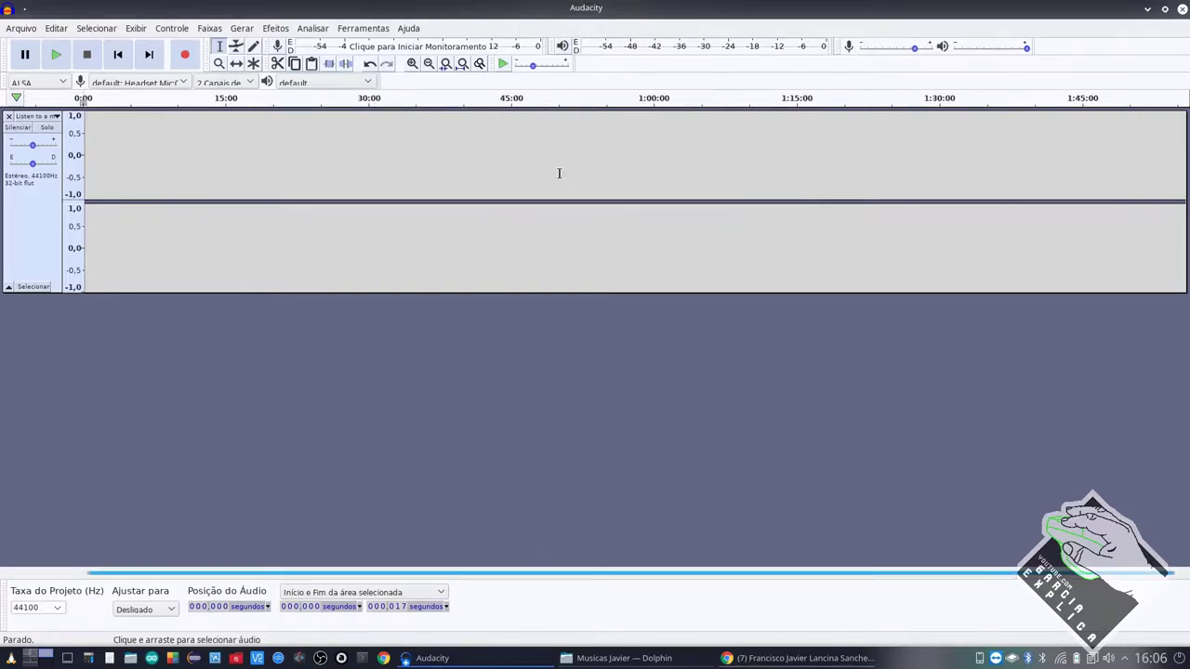
pyautogui.scroll(6, 558, 173)
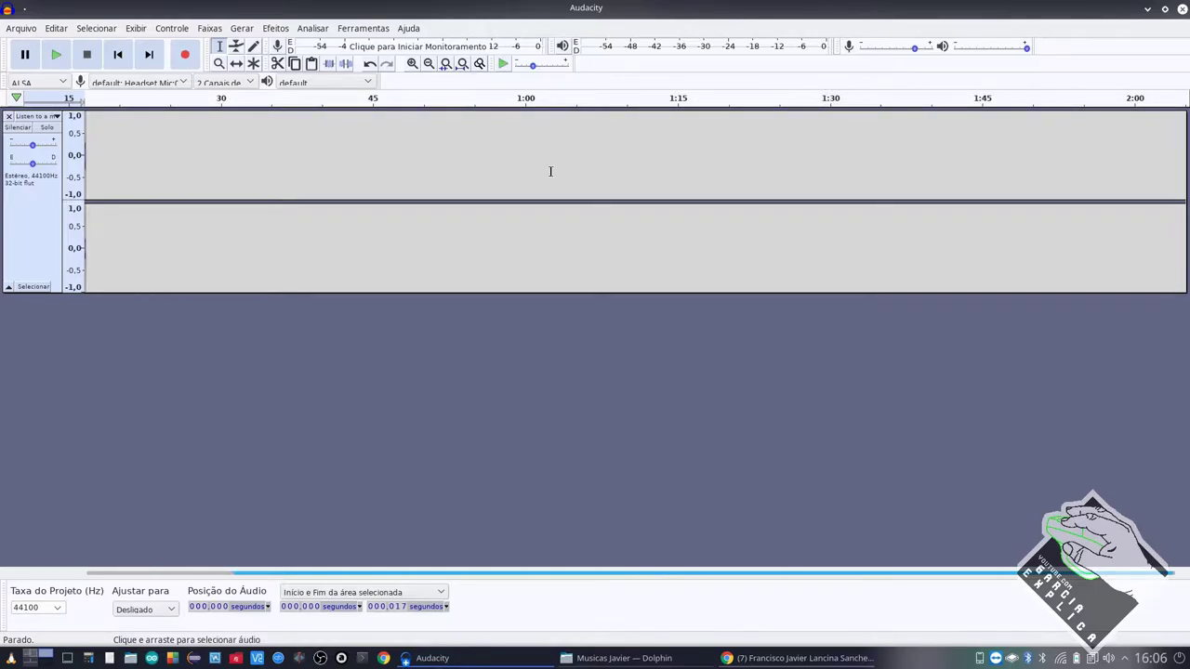
# Fit the pasted intro in view and play it from its start
pyautogui.hscroll(-3, 550, 171)
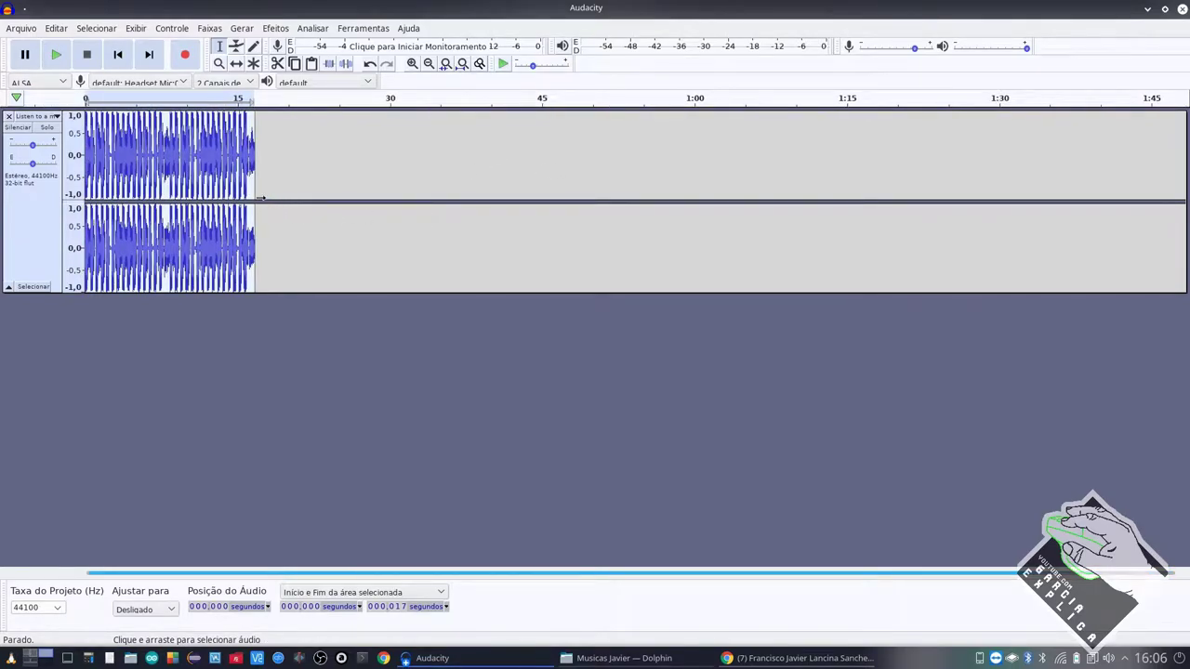
pyautogui.scroll(5, 251, 190)
pyautogui.hscroll(-8, 235, 185)
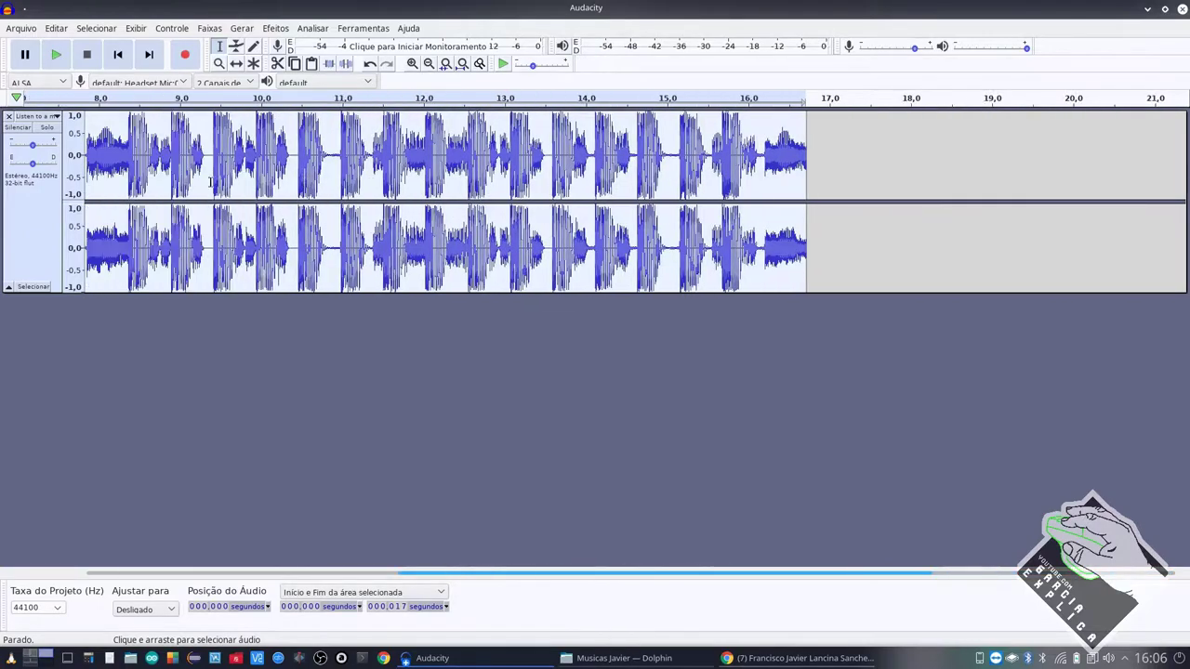
pyautogui.hscroll(5, 328, 165)
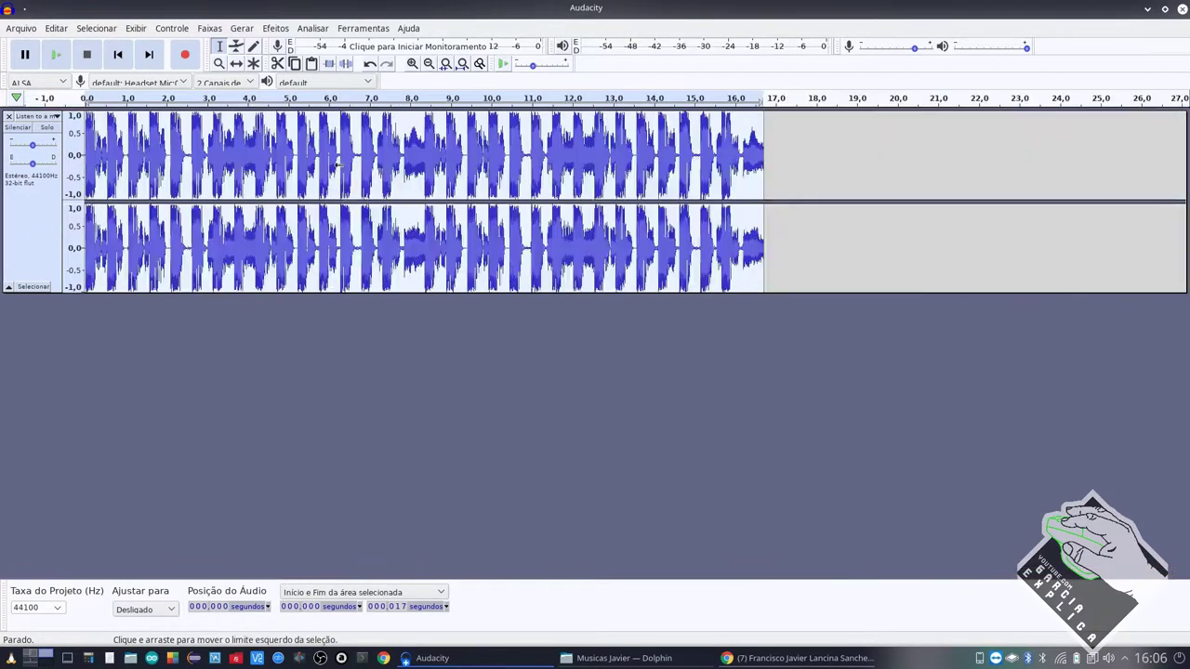
pyautogui.scroll(-2, 327, 164)
pyautogui.hscroll(-5, 327, 165)
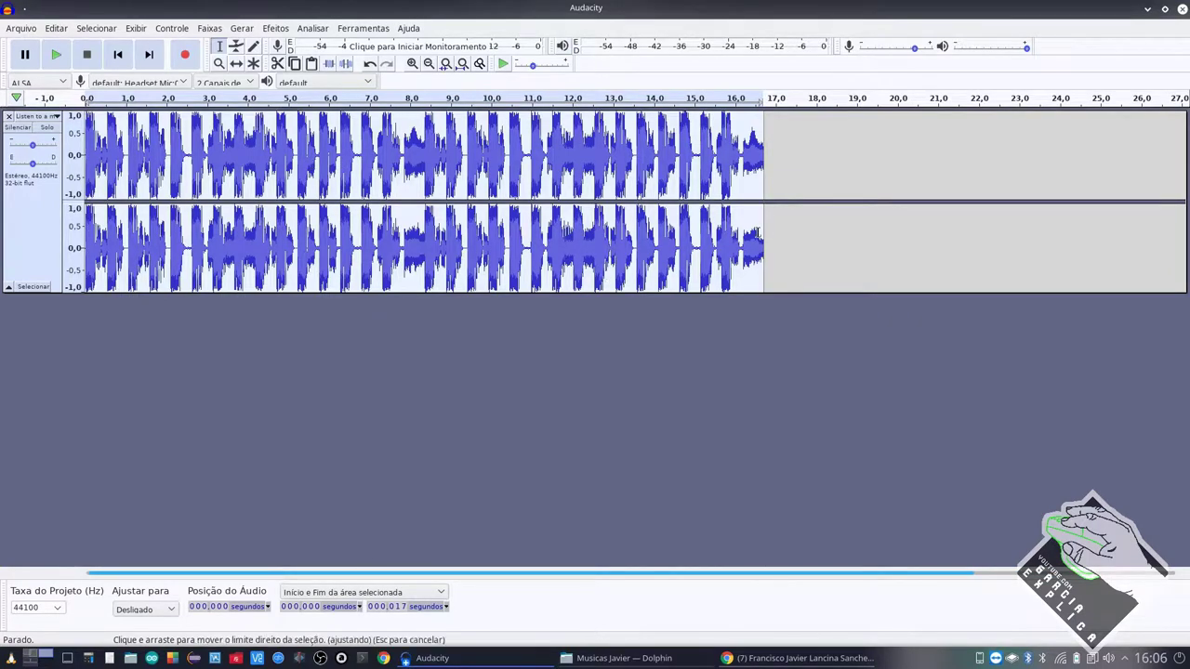
pyautogui.click(753, 213)
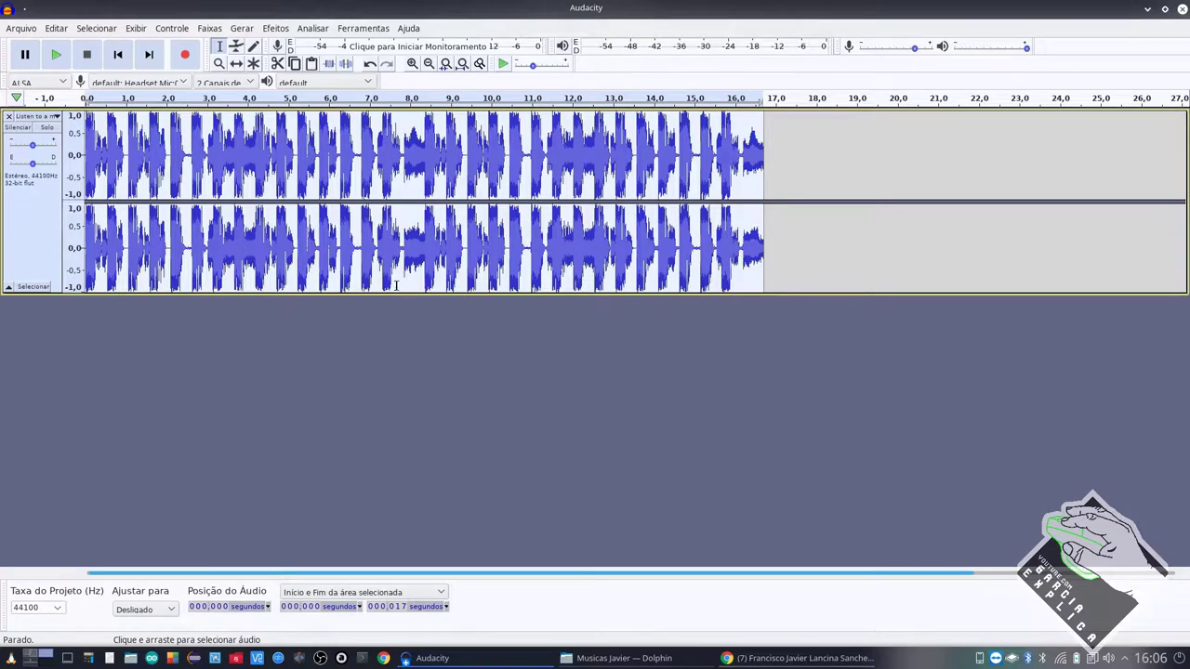
pyautogui.press('space')
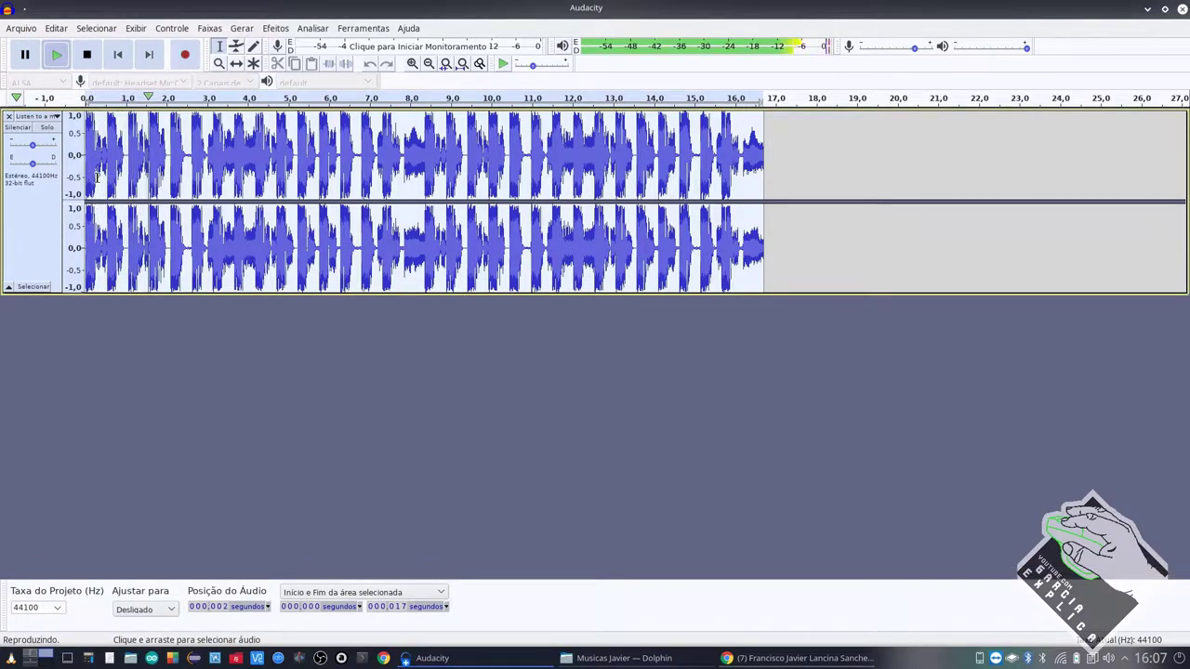
# Stop the playback with the cursor at about 14 seconds, and select the whole pasted intro
pyautogui.click(672, 233)
pyautogui.press('space')
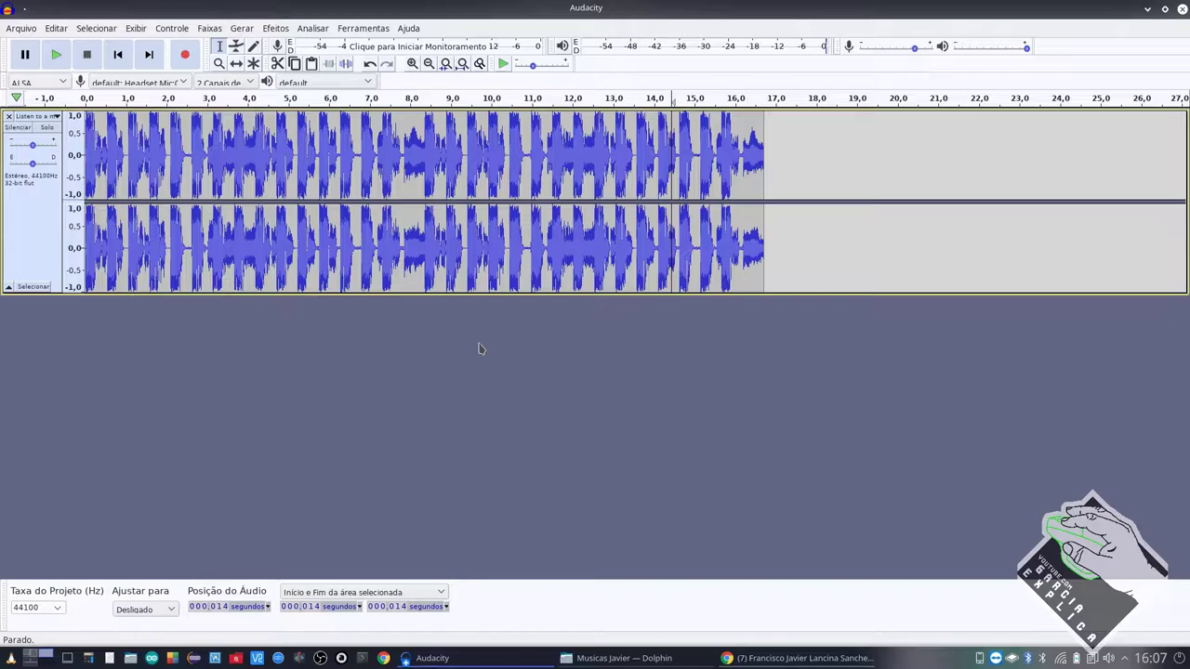
pyautogui.hotkey('ctrl', 'a')
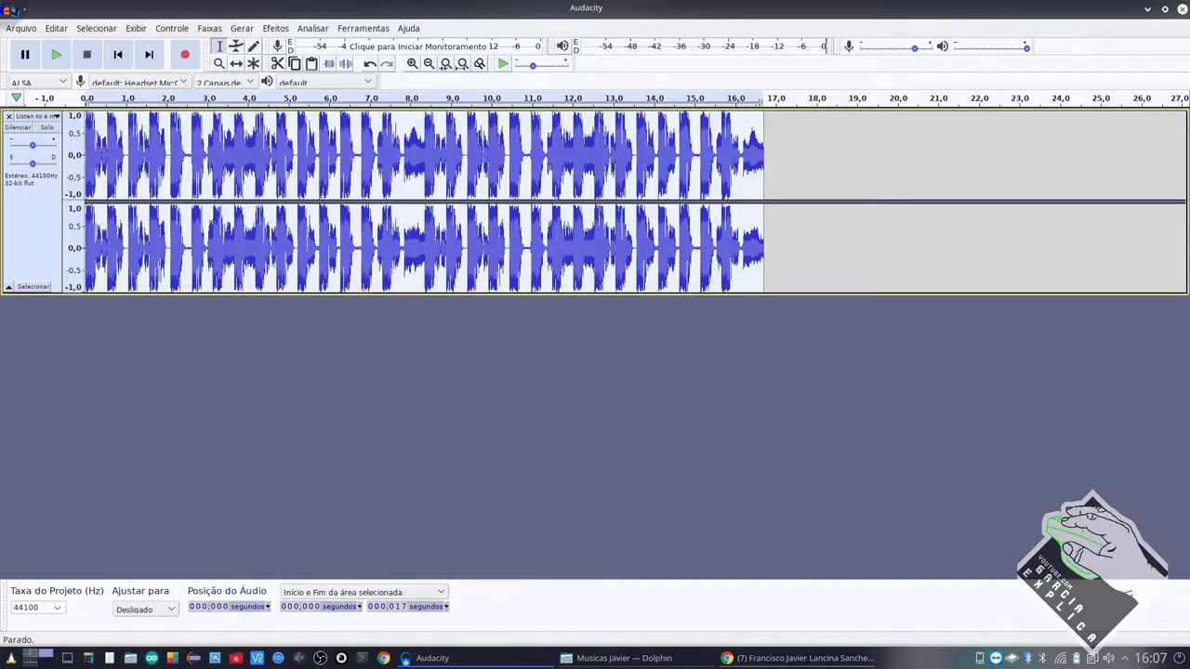
pyautogui.click(28, 28)
pyautogui.moveTo(53, 30)
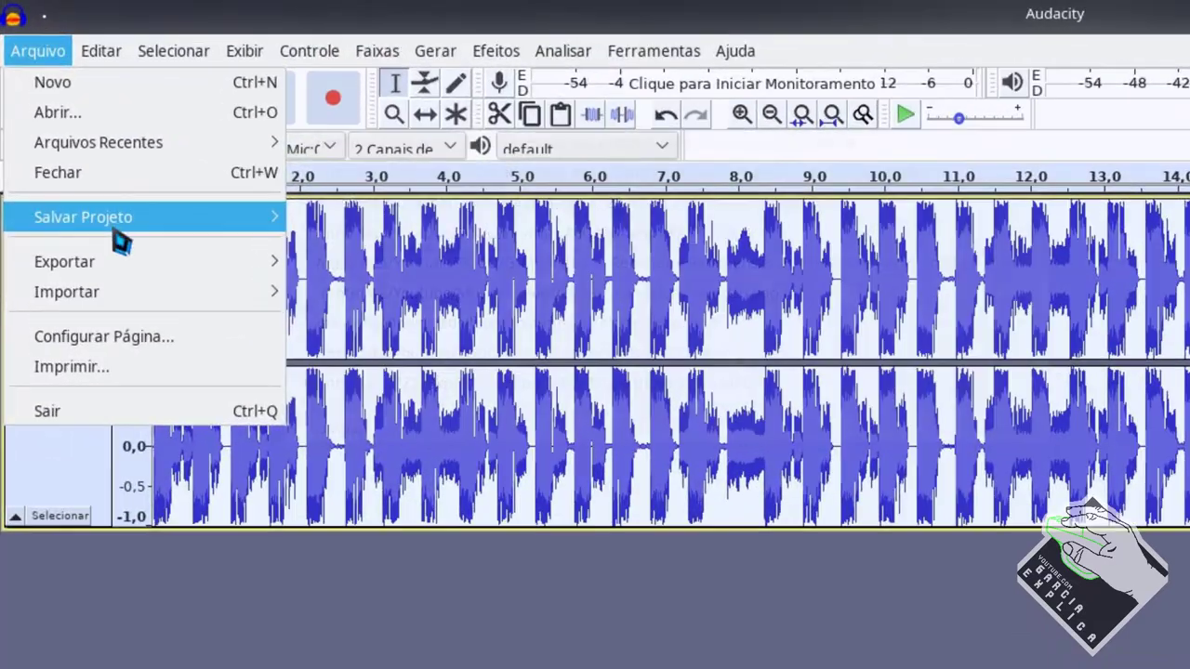
pyautogui.moveTo(116, 232)
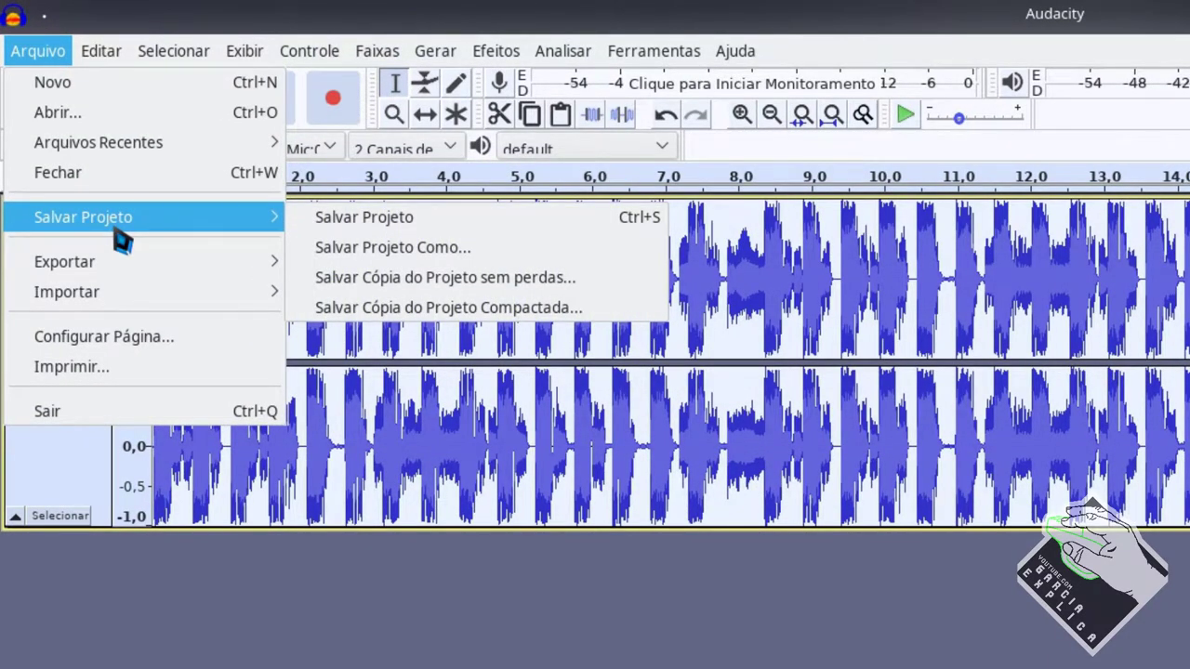
pyautogui.click(351, 223)
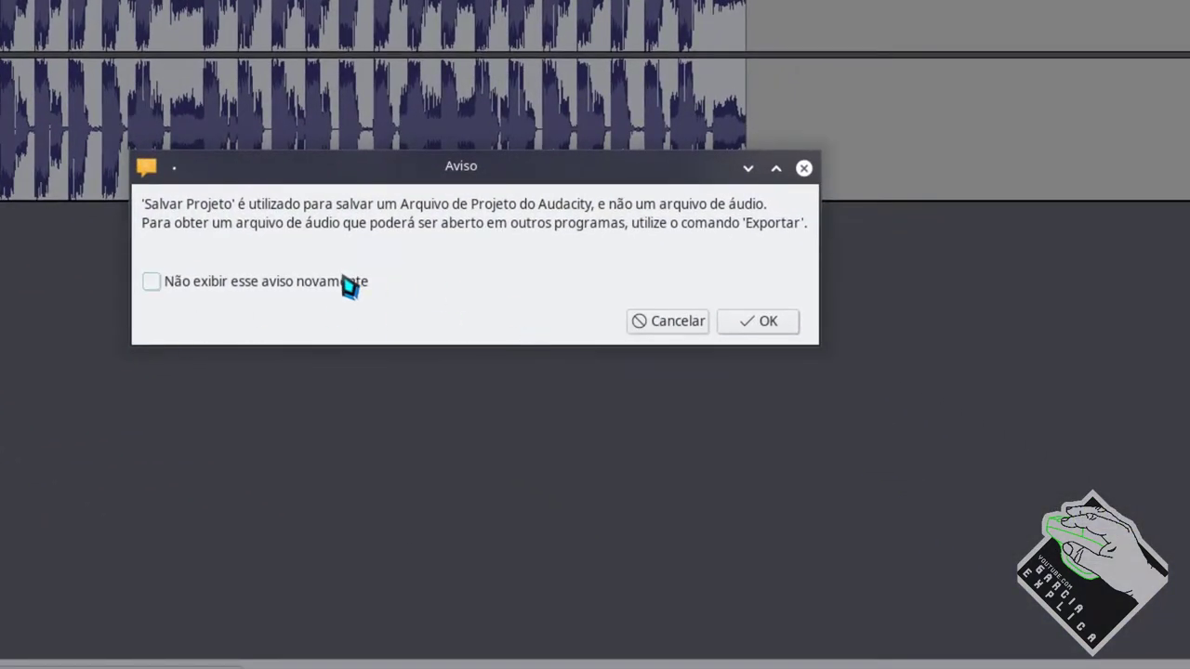
pyautogui.click(778, 327)
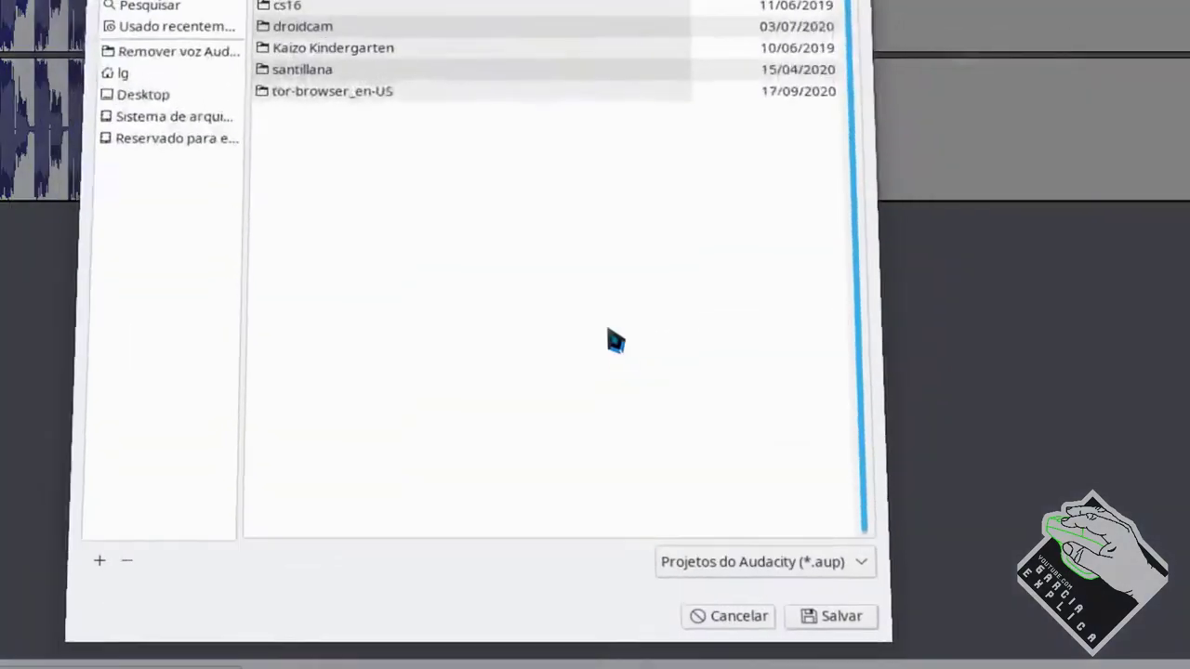
pyautogui.press('Escape')
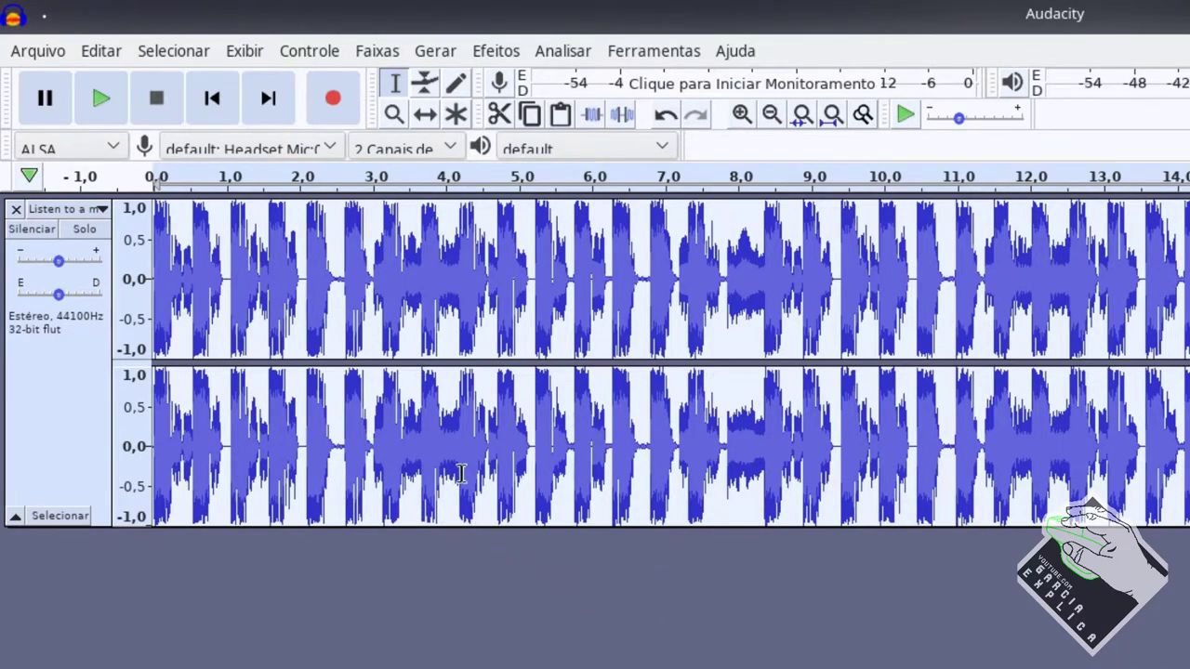
# Start exporting the intro as an MP3 and name the file testeDoYoutube
pyautogui.click(52, 54)
pyautogui.moveTo(160, 267)
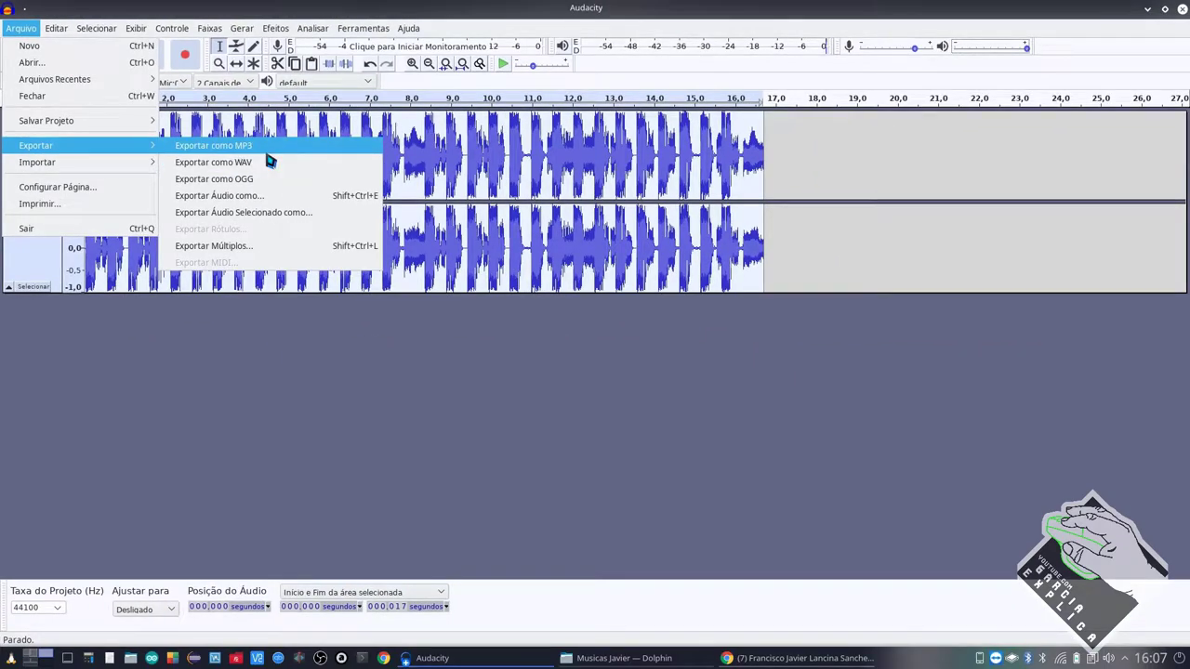
pyautogui.click(266, 153)
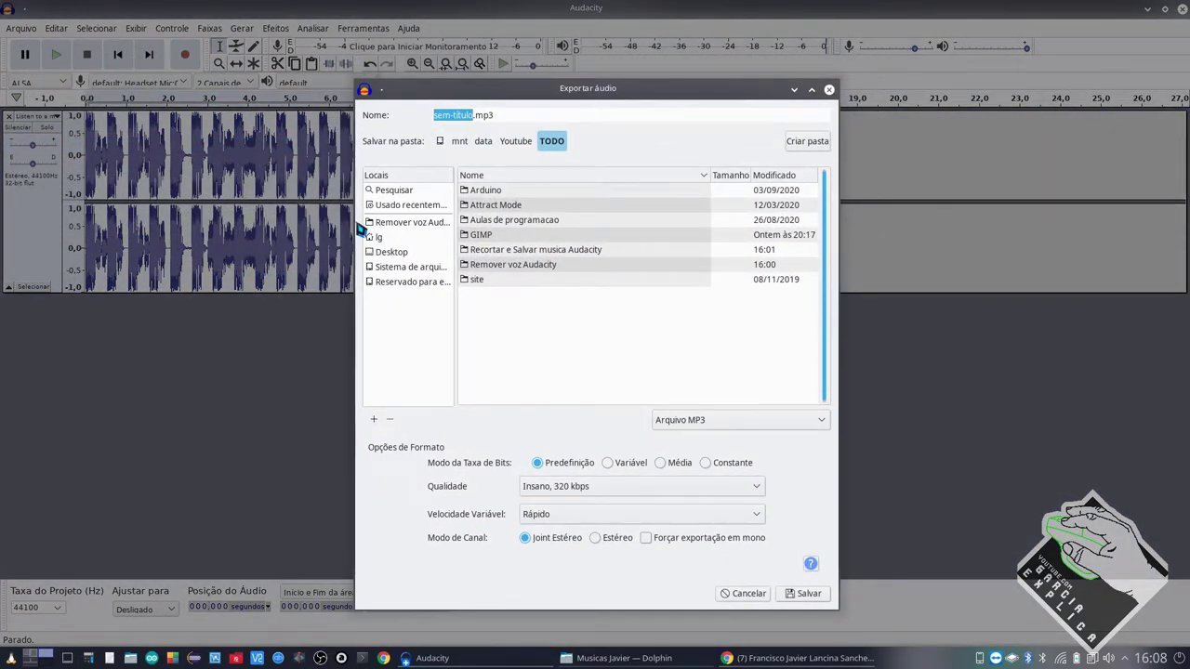
pyautogui.write('test')
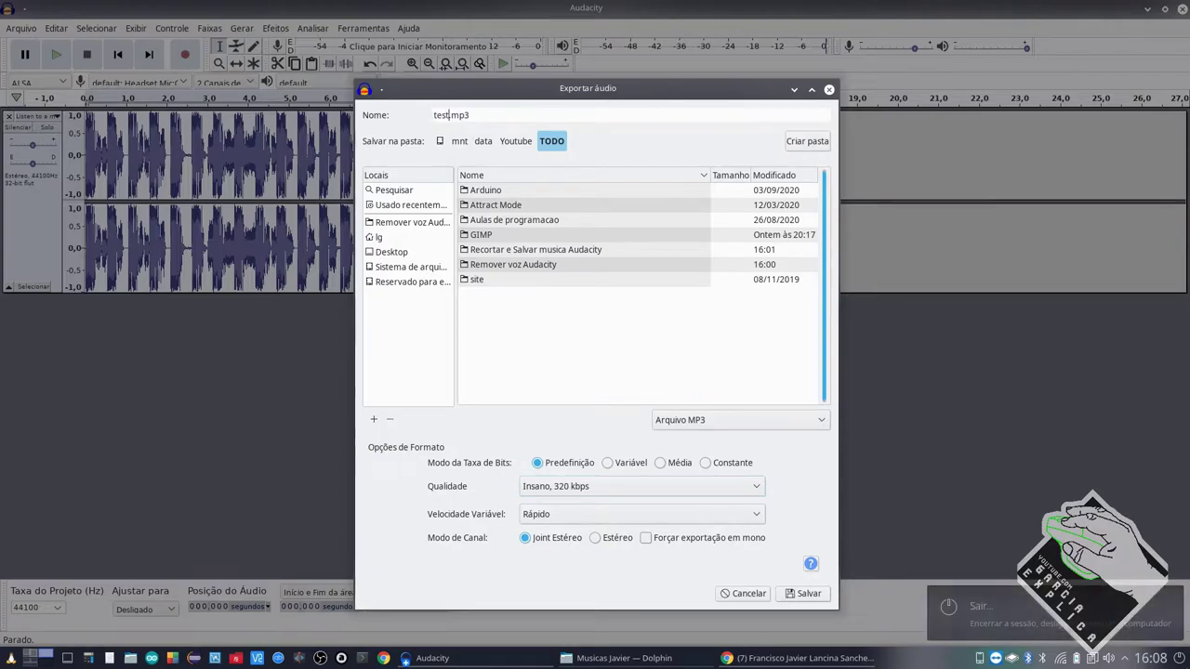
pyautogui.press('BackSpace')
pyautogui.press('BackSpace')
pyautogui.write('eDoYoutube')
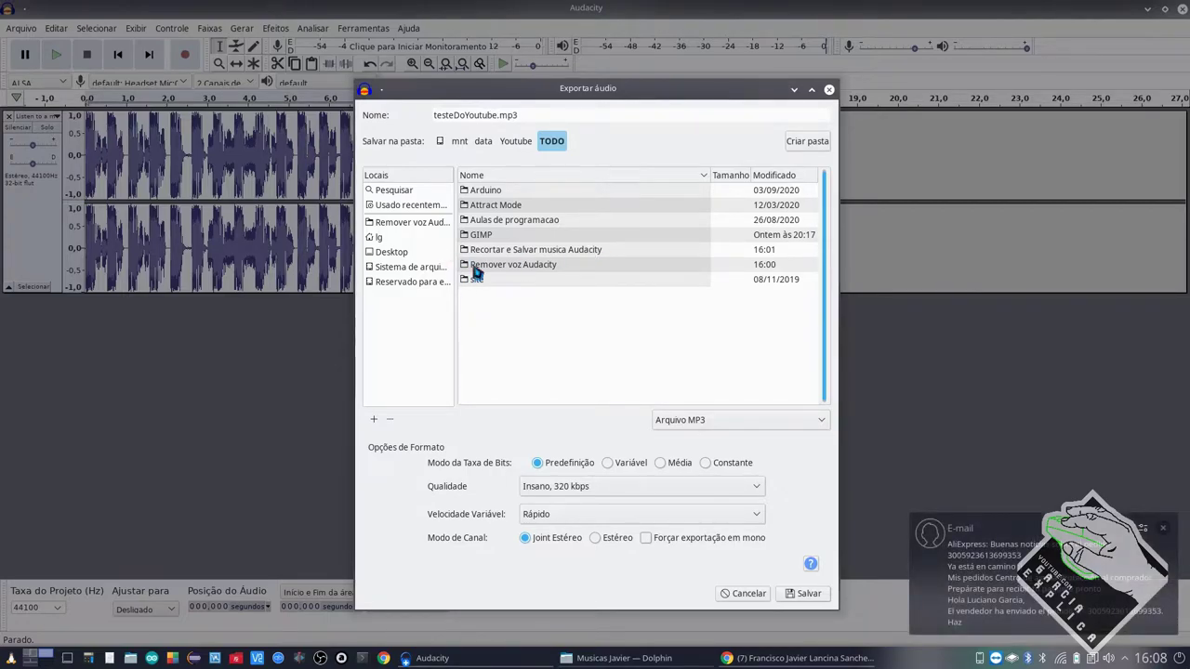
# Set the export destination to the folder mnt/data/Youtube/TODO/Recortar e Salvar musica Audacity
pyautogui.click(406, 253)
pyautogui.click(406, 238)
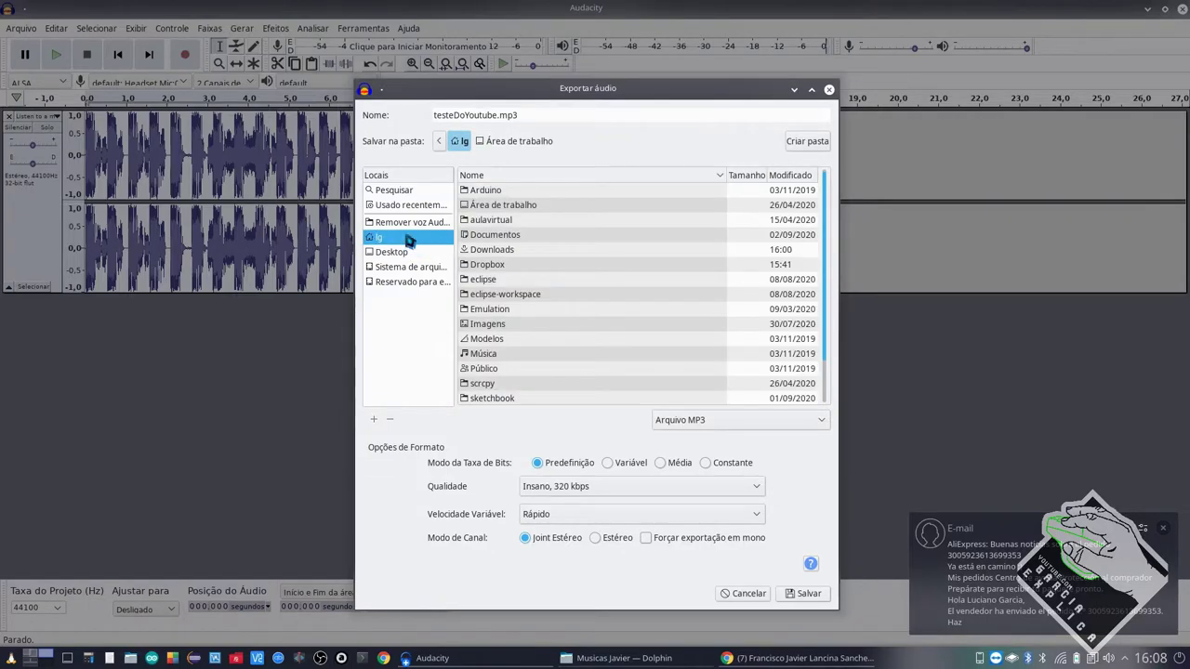
pyautogui.click(441, 141)
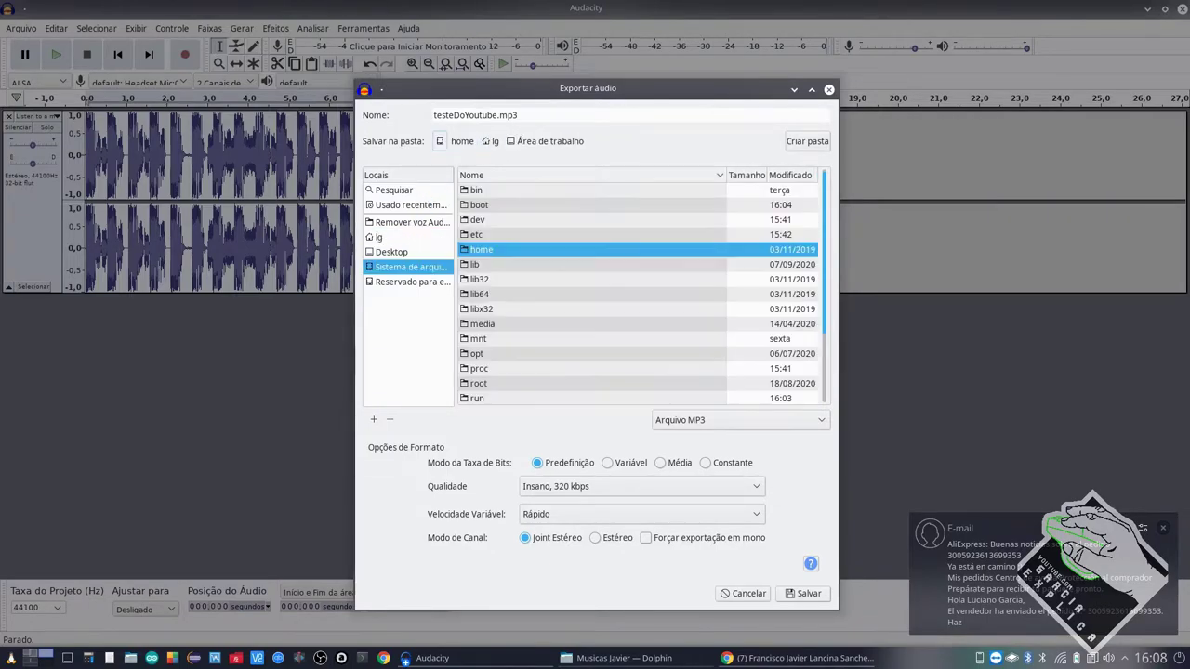
pyautogui.scroll(-3, 519, 296)
pyautogui.doubleClick(488, 251)
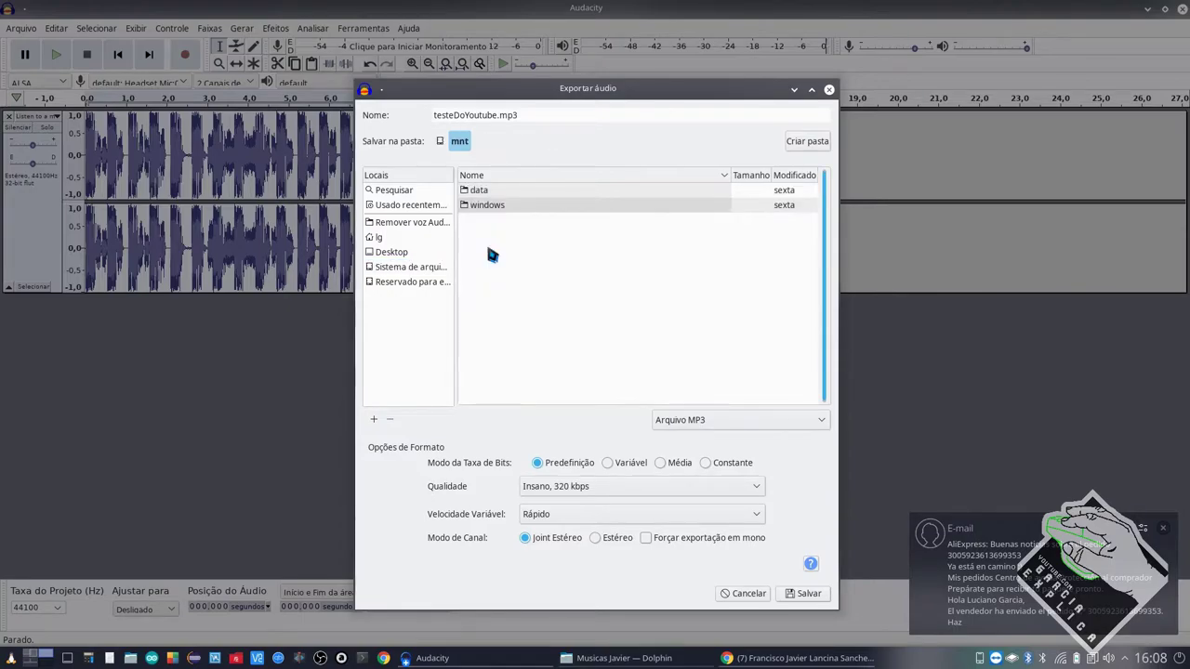
pyautogui.doubleClick(495, 192)
pyautogui.scroll(-1, 505, 278)
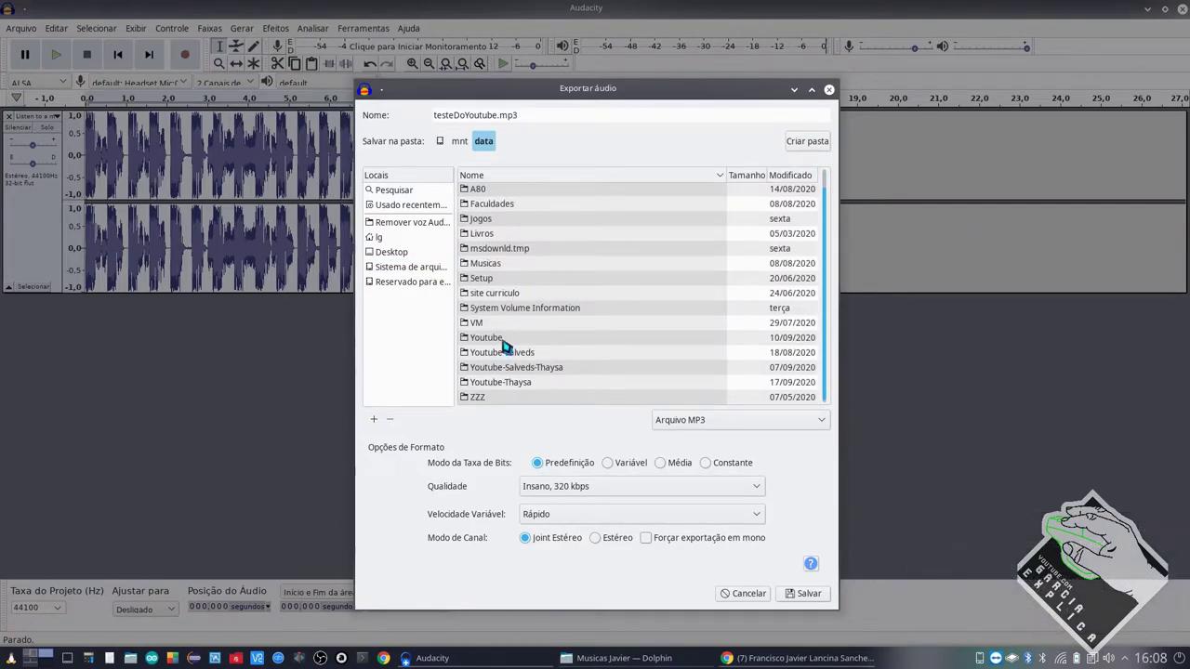
pyautogui.click(503, 342)
pyautogui.doubleClick(503, 342)
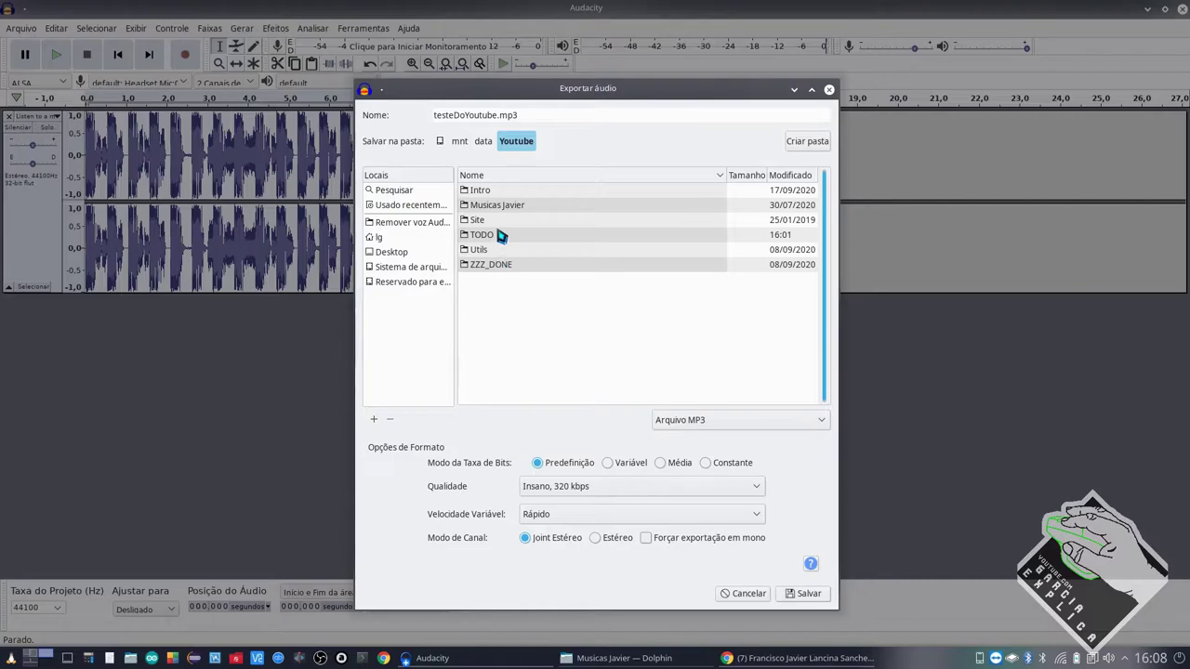
pyautogui.doubleClick(502, 234)
pyautogui.doubleClick(540, 251)
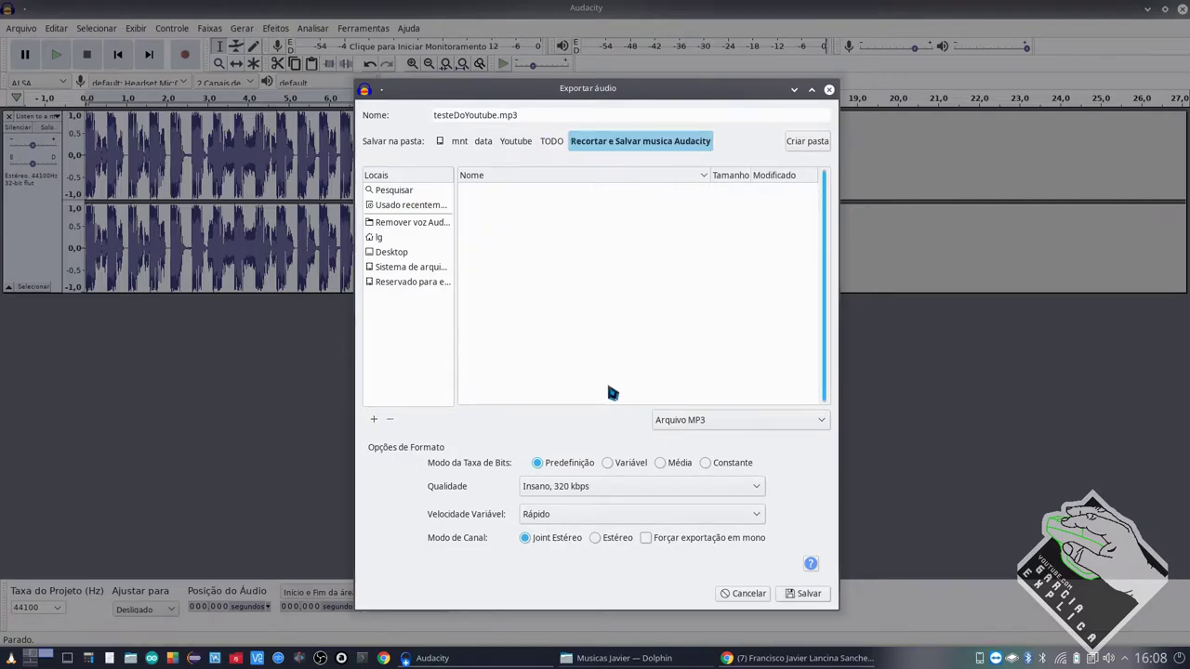
# Save the MP3 export with all metadata tags left empty
pyautogui.click(800, 593)
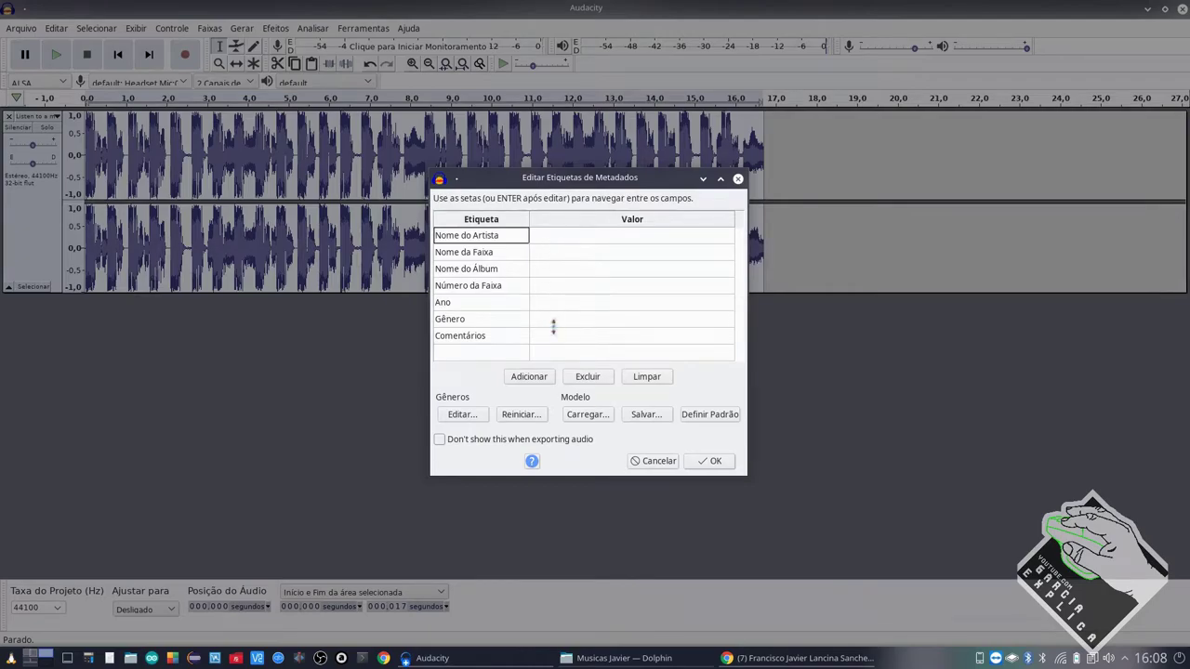
pyautogui.moveTo(548, 241); pyautogui.dragTo(552, 338)
pyautogui.click(714, 463)
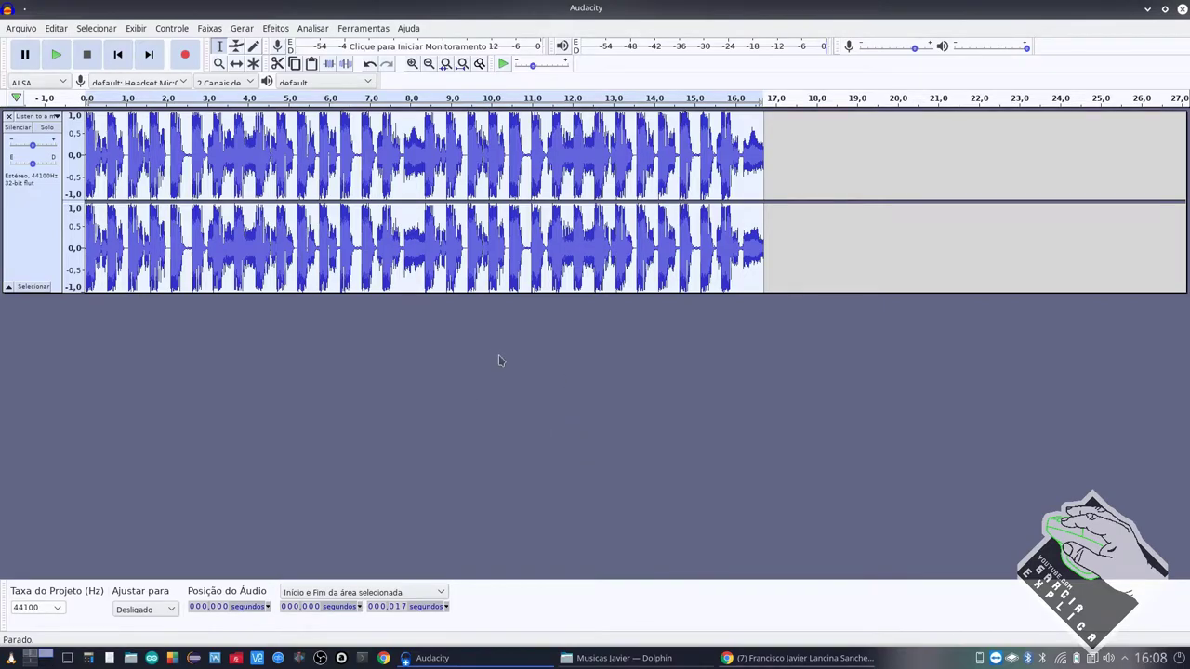
# Switch to the Dolphin file manager and open the folder Recortar e Salvar musica Audacity inside TODO
pyautogui.click(661, 657)
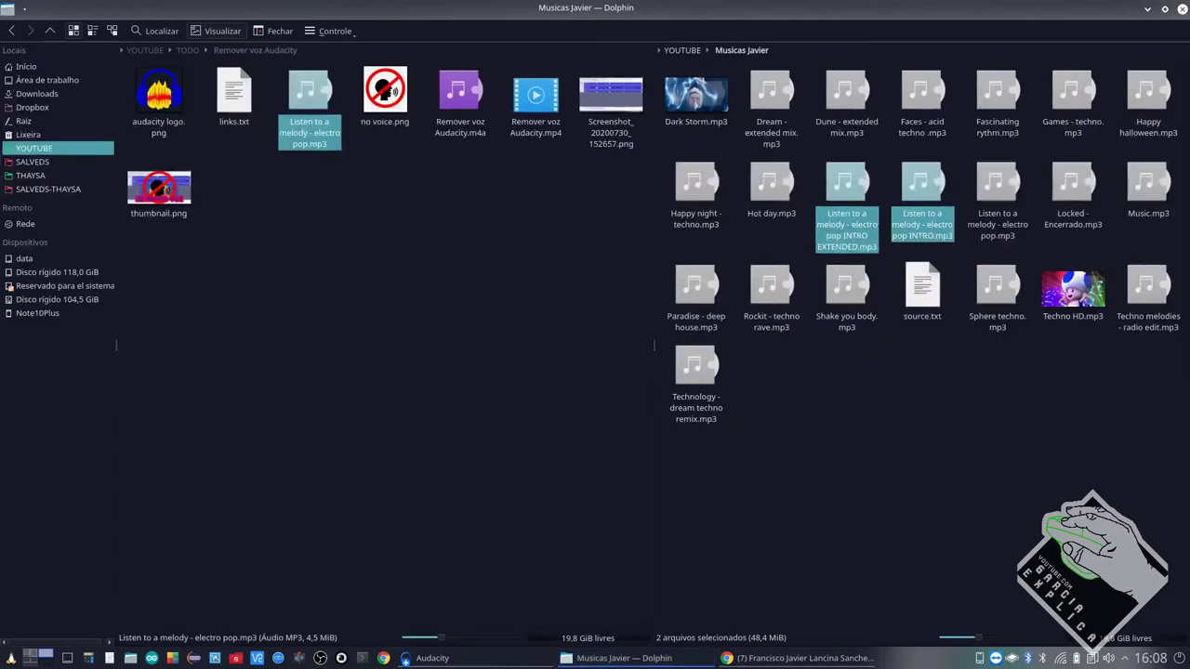
pyautogui.click(423, 389)
pyautogui.press('BackSpace')
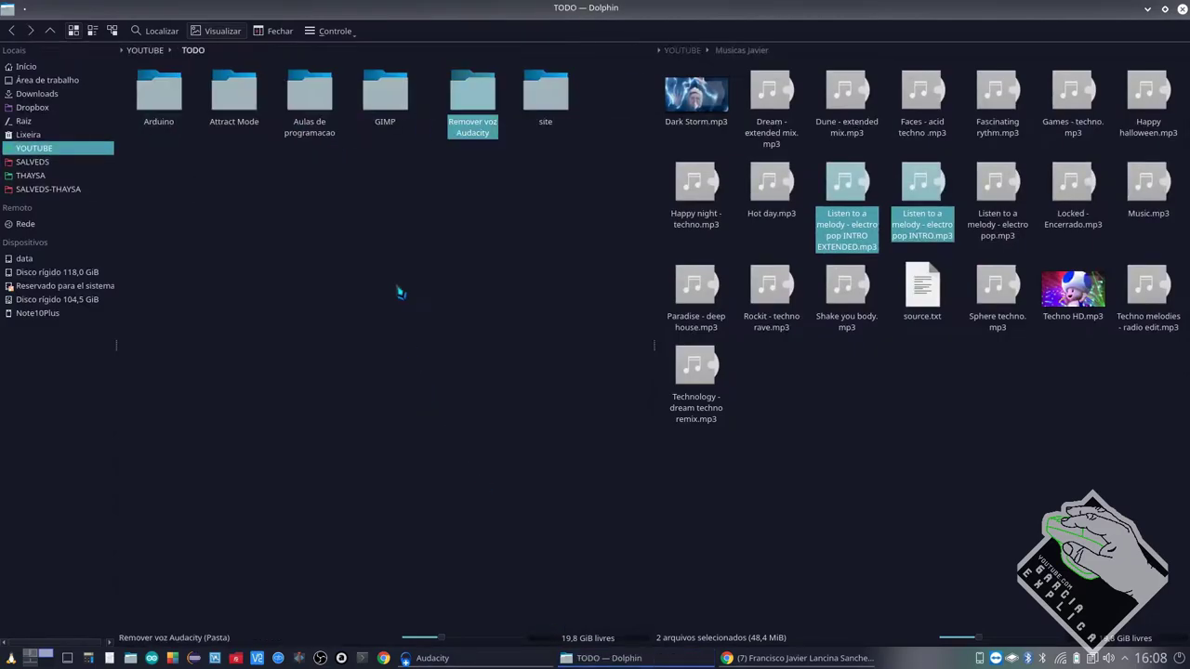
pyautogui.click(462, 126)
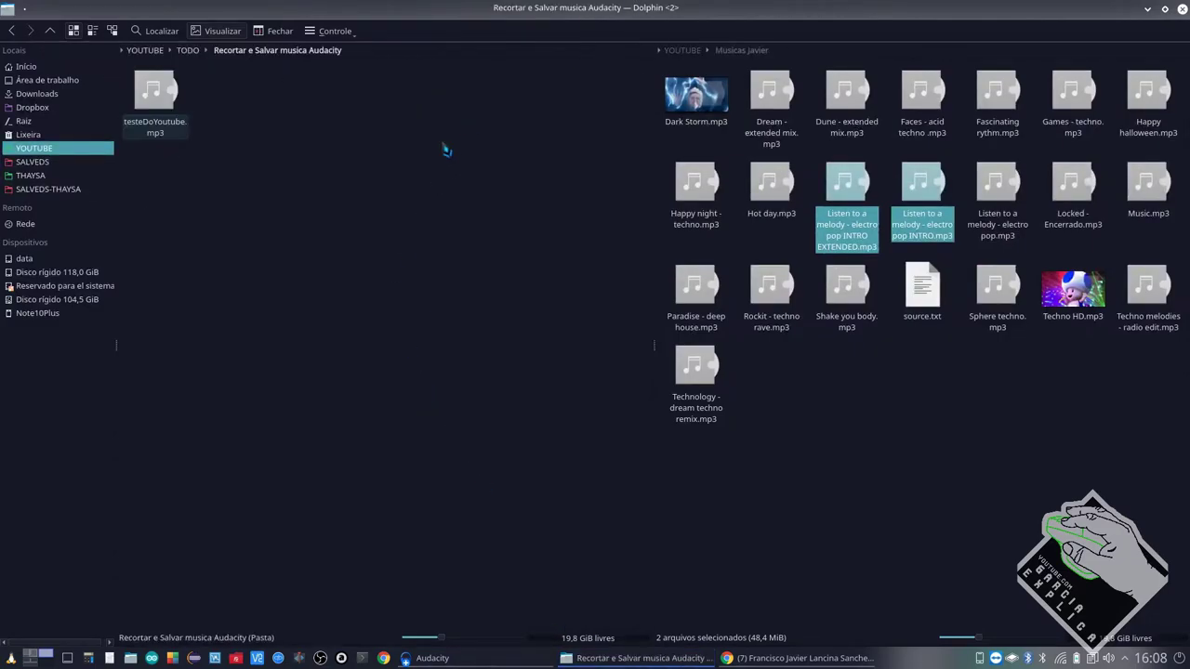
# Play testeDoYoutube.mp3 in VLC, skip to near its end, and close the player
pyautogui.click(154, 97)
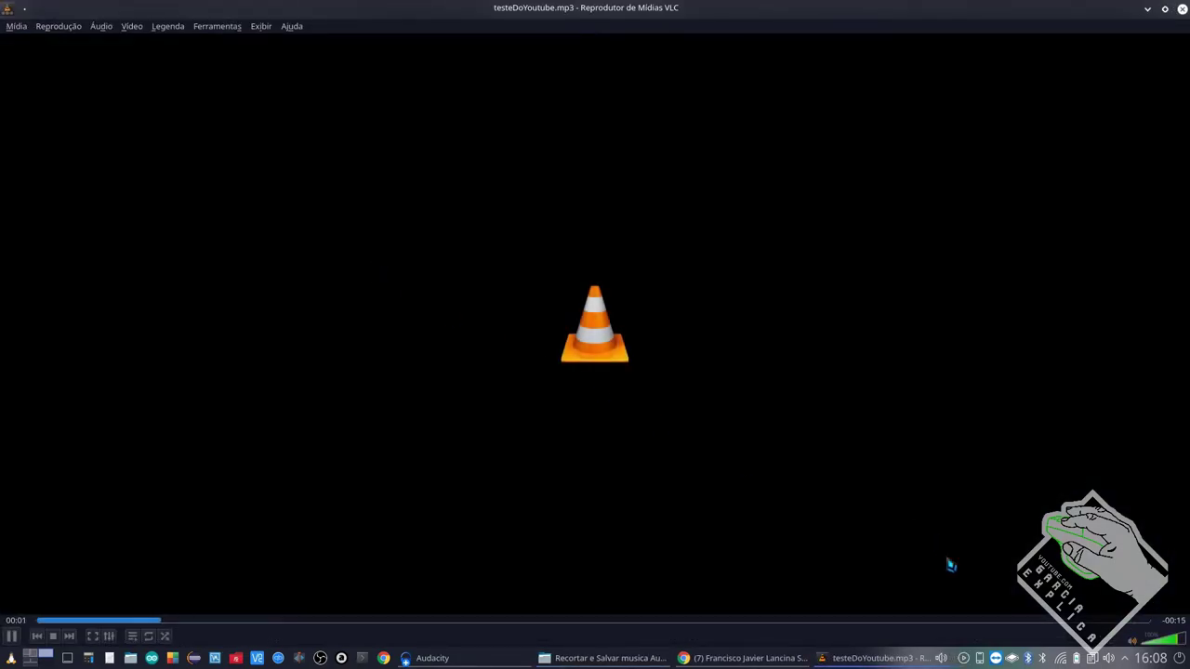
pyautogui.click(1124, 620)
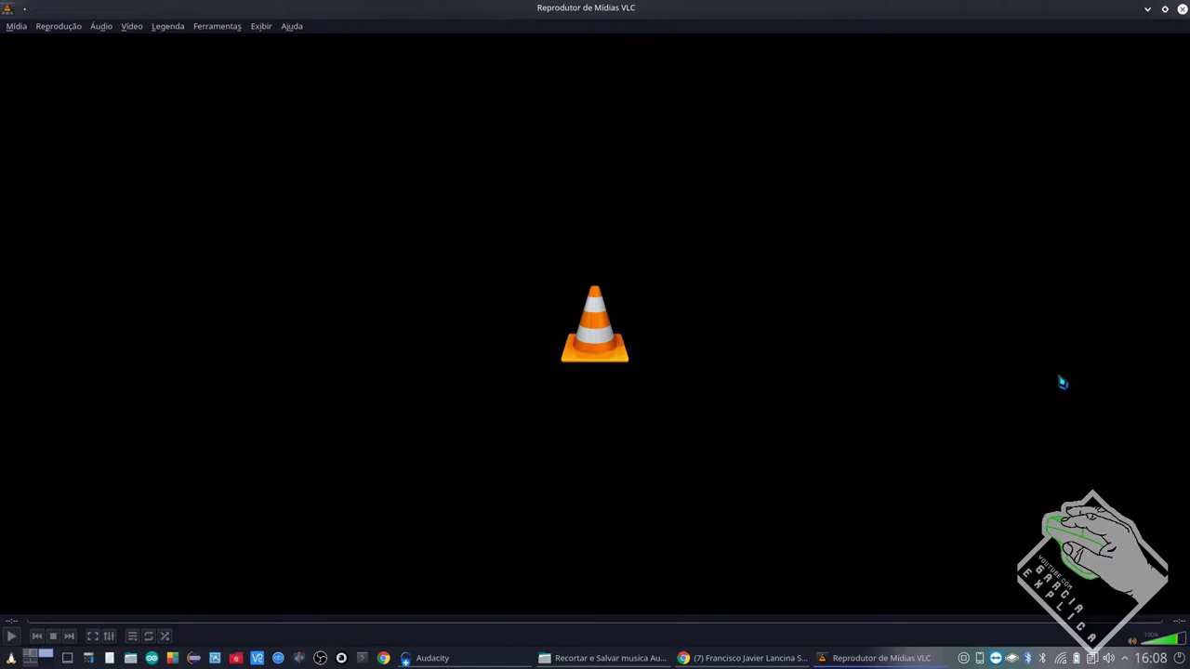
pyautogui.click(1182, 8)
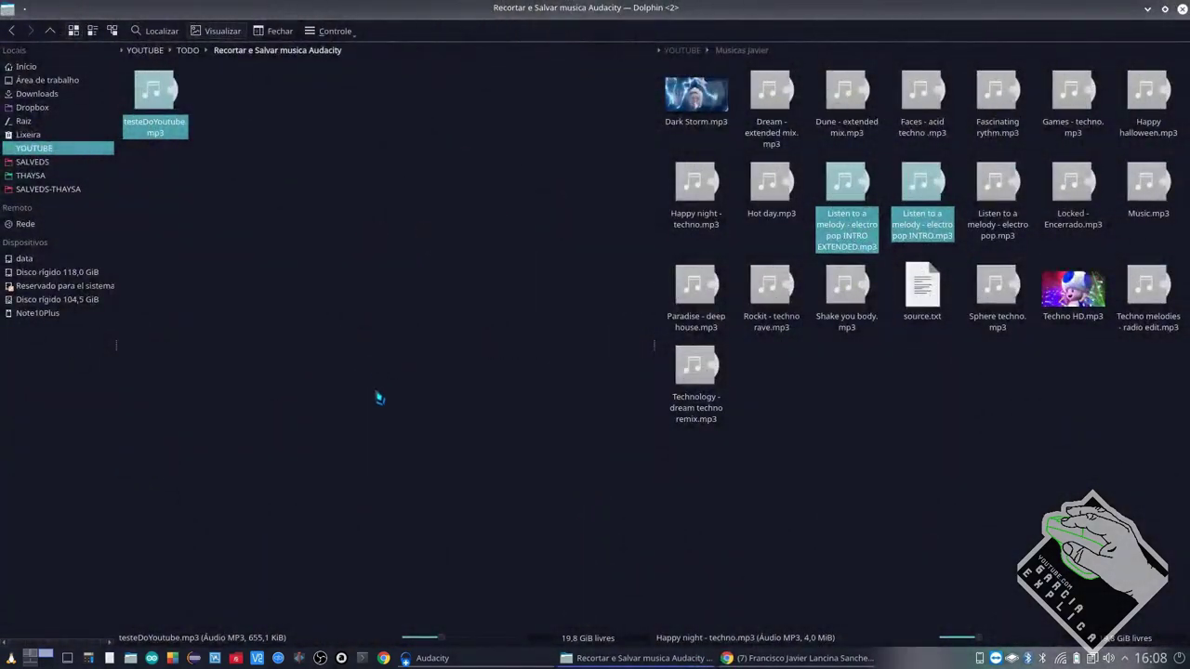
# Revisit the Audacity project, return to Dolphin and select "Listen to a melody - electro pop INTRO EXTENDED.mp3" in the music folder
pyautogui.click(497, 662)
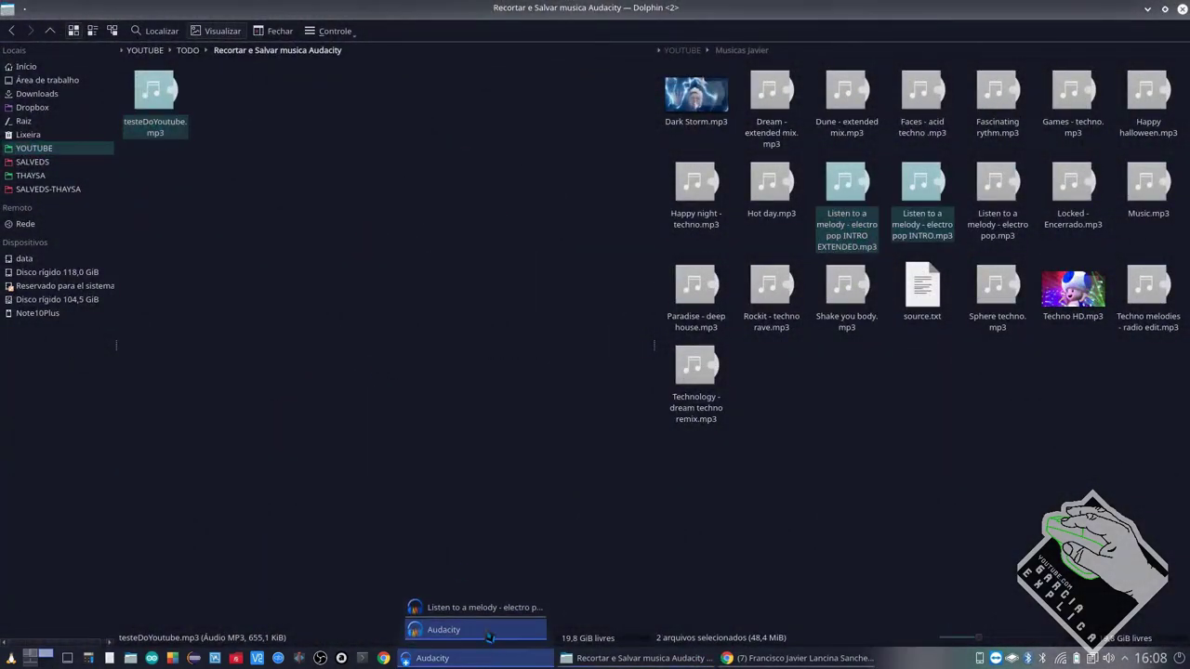
pyautogui.click(489, 634)
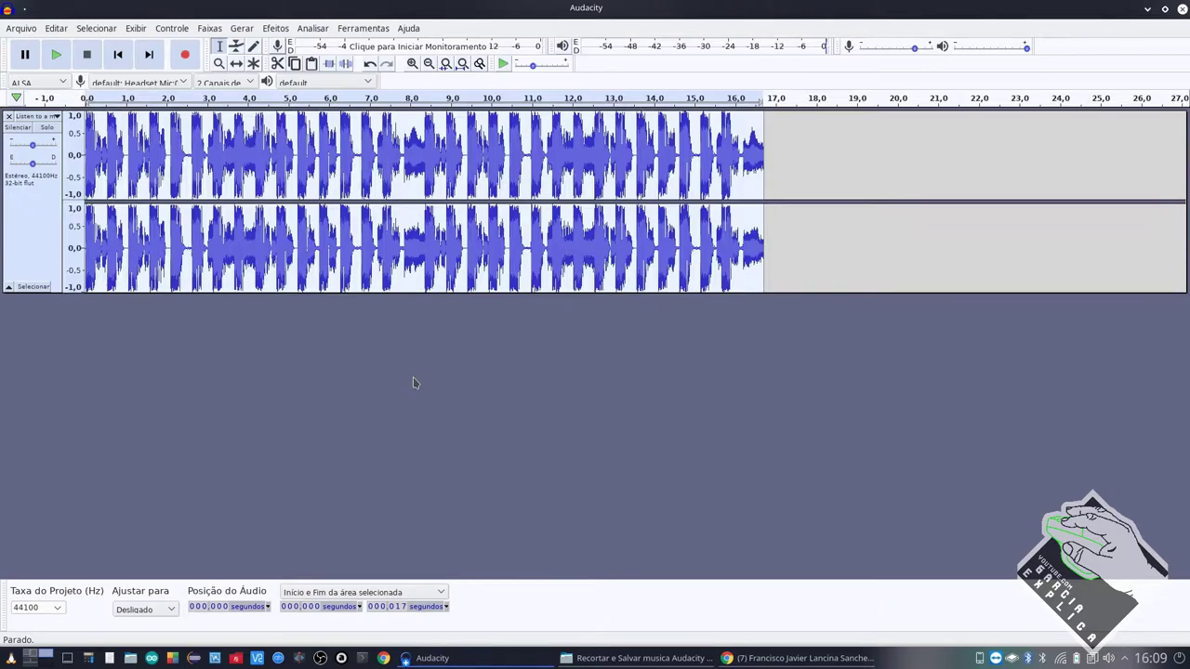
pyautogui.click(640, 658)
pyautogui.click(877, 348)
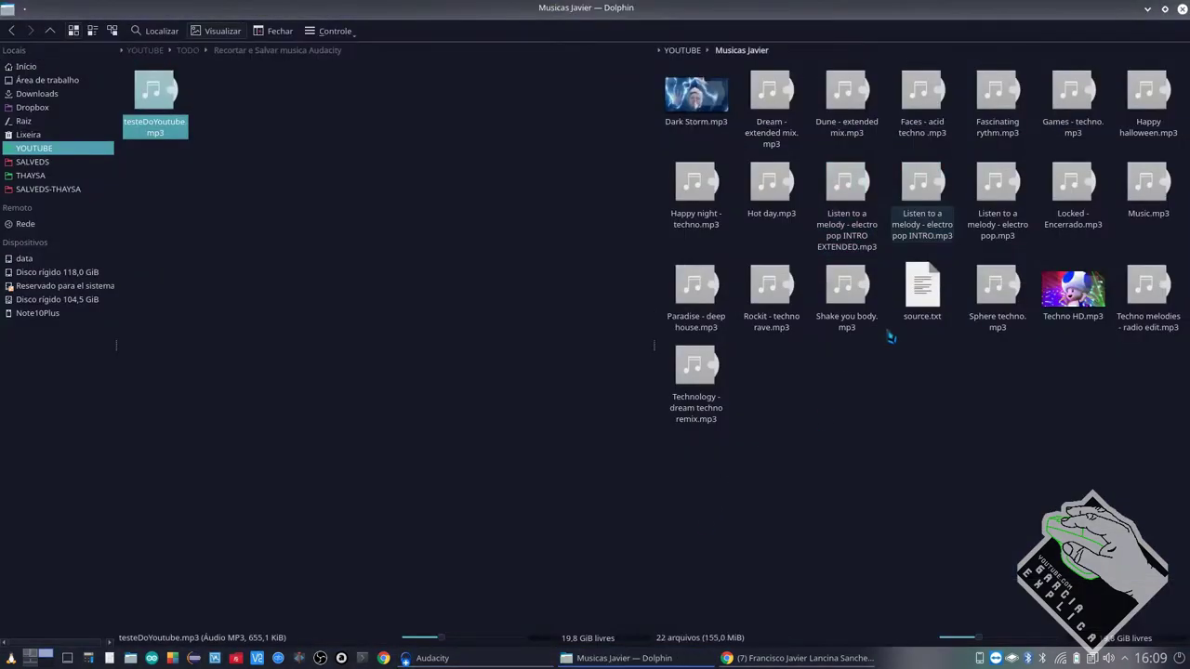
pyautogui.click(846, 219)
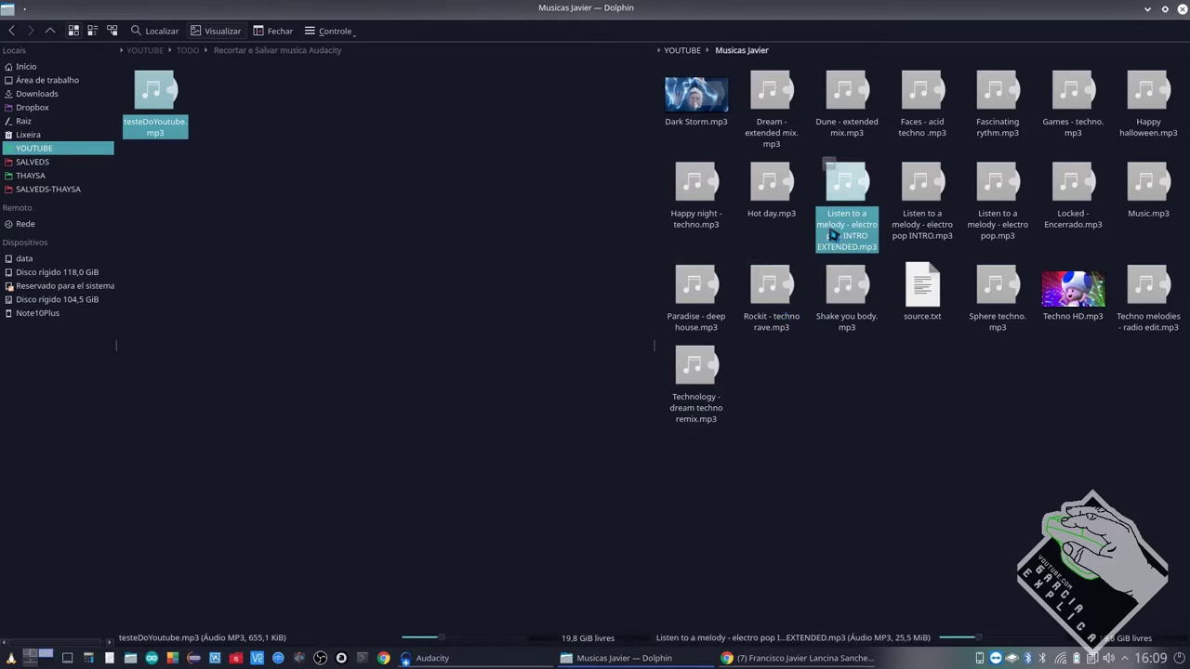
# Switch to the Audacity project and paste a second copy of the intro at the end of the track
pyautogui.click(535, 660)
pyautogui.click(547, 640)
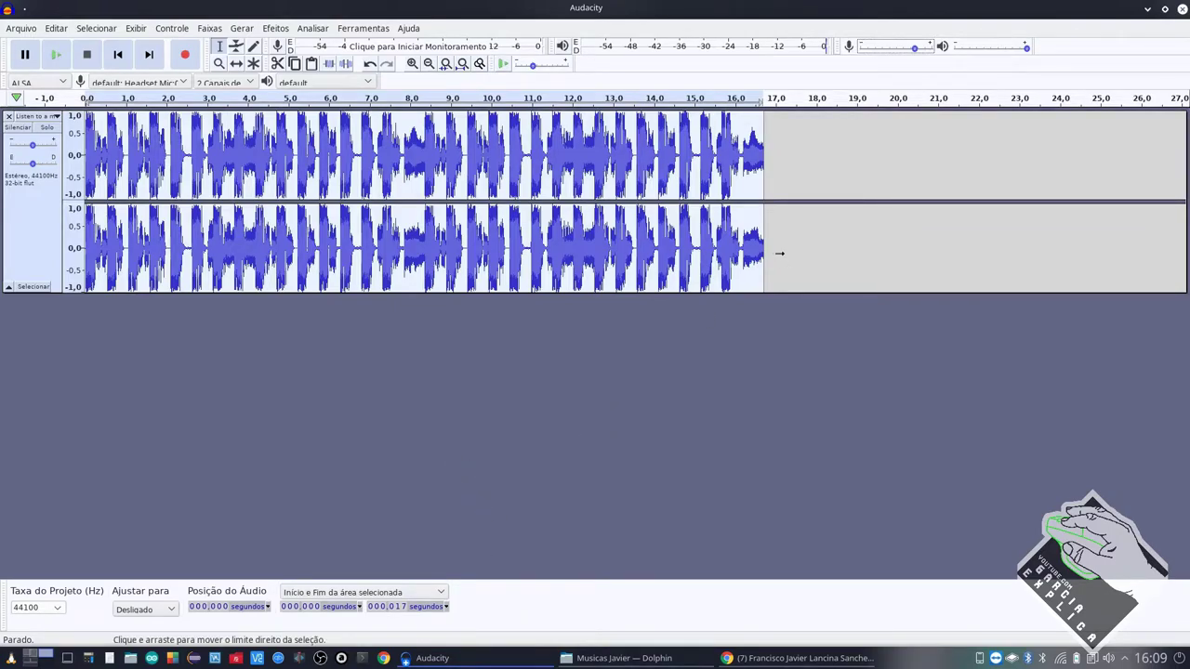
pyautogui.scroll(5, 764, 253)
pyautogui.moveTo(764, 253); pyautogui.dragTo(764, 252)
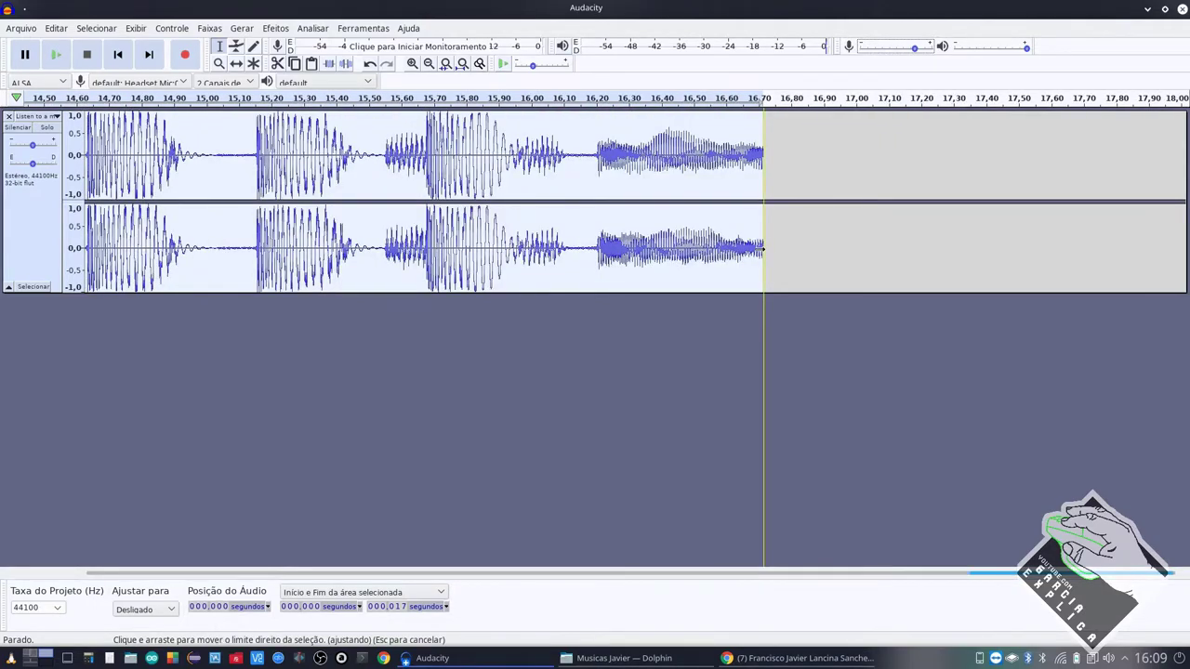
pyautogui.moveTo(765, 249); pyautogui.dragTo(764, 249)
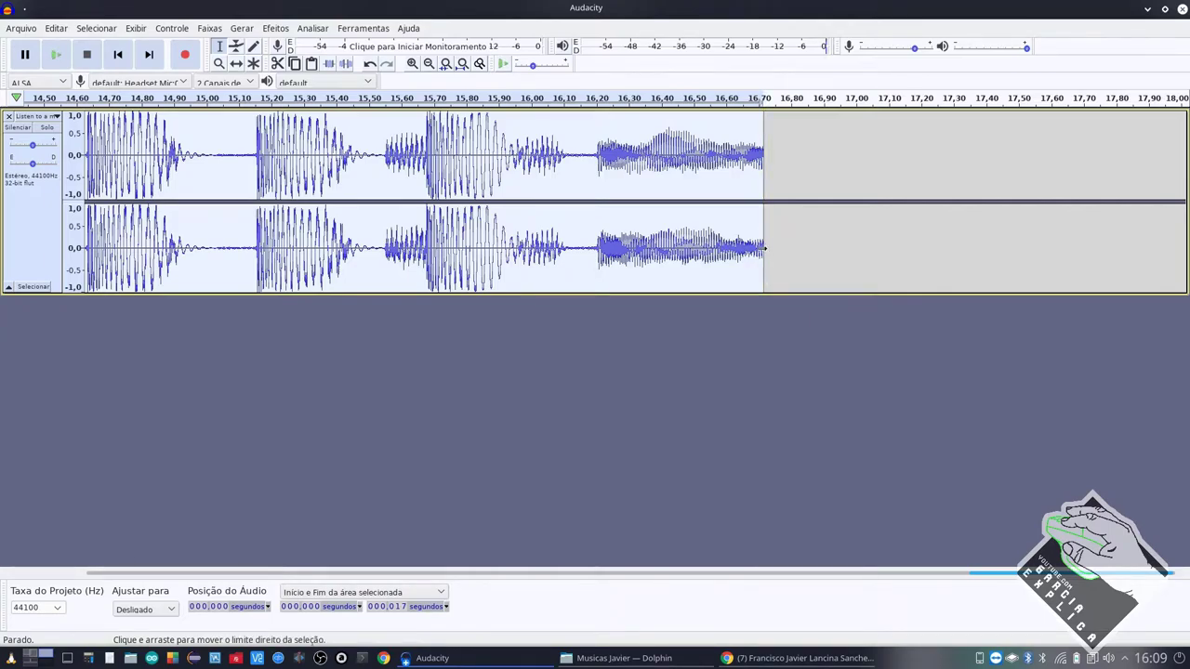
pyautogui.moveTo(765, 249); pyautogui.dragTo(764, 249)
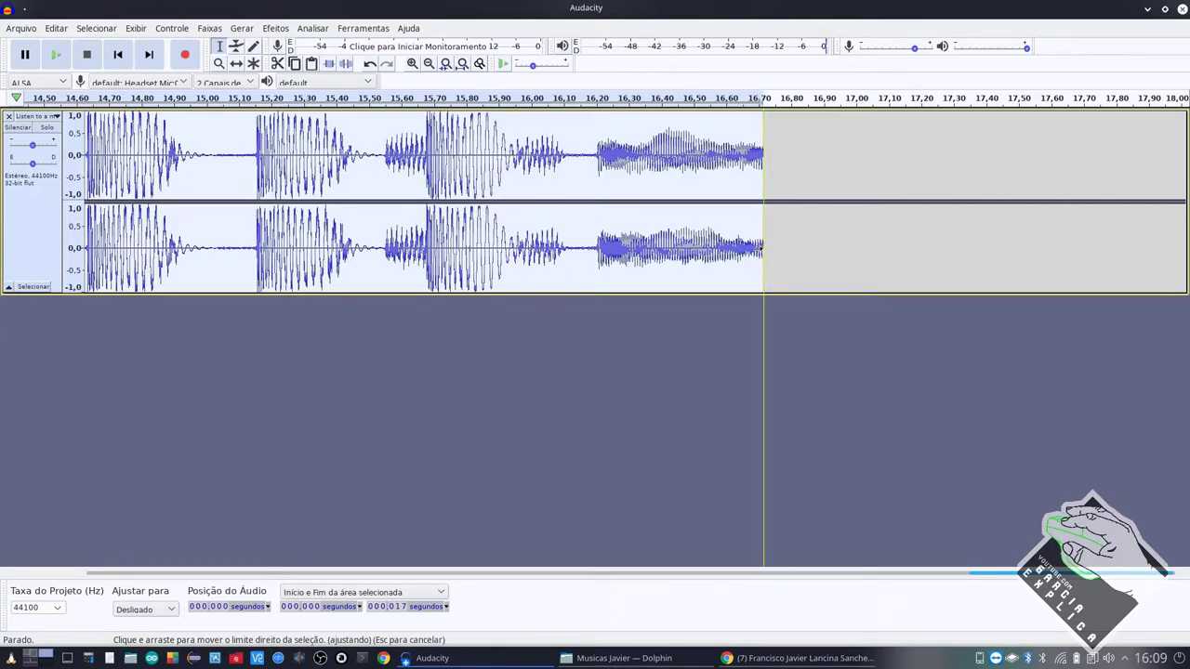
pyautogui.hotkey('ctrl', 'r')
# Delete the silent gap after the first intro copy, from about 16.715 to 16.740 seconds
pyautogui.scroll(5, 768, 249)
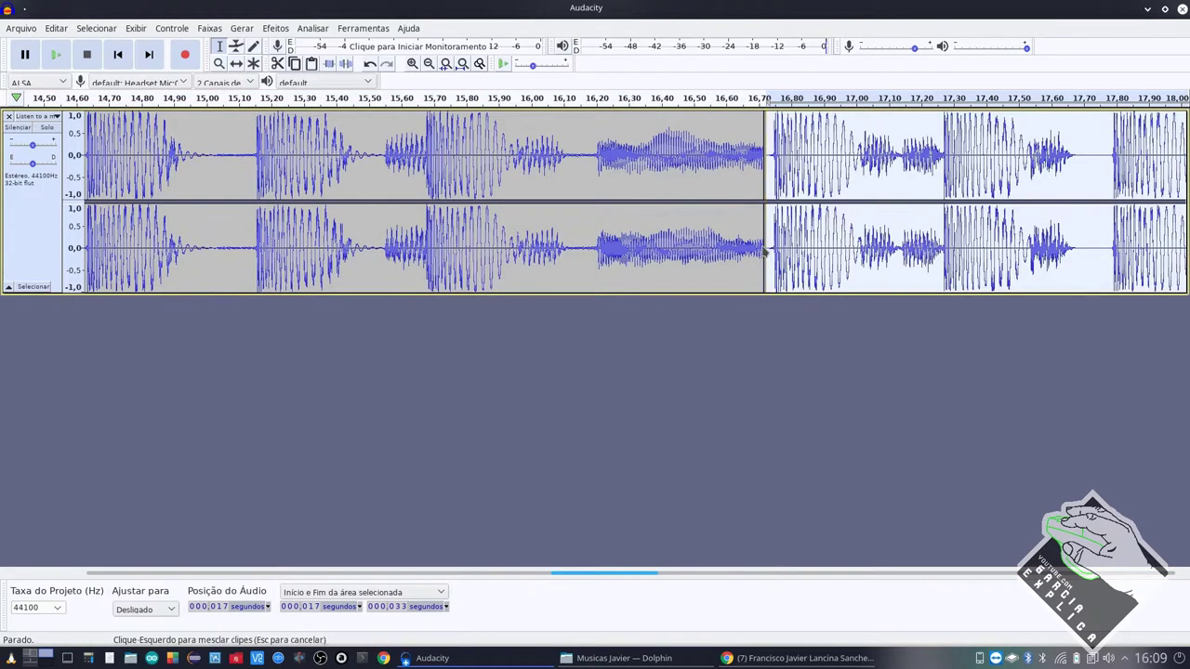
pyautogui.click(633, 251)
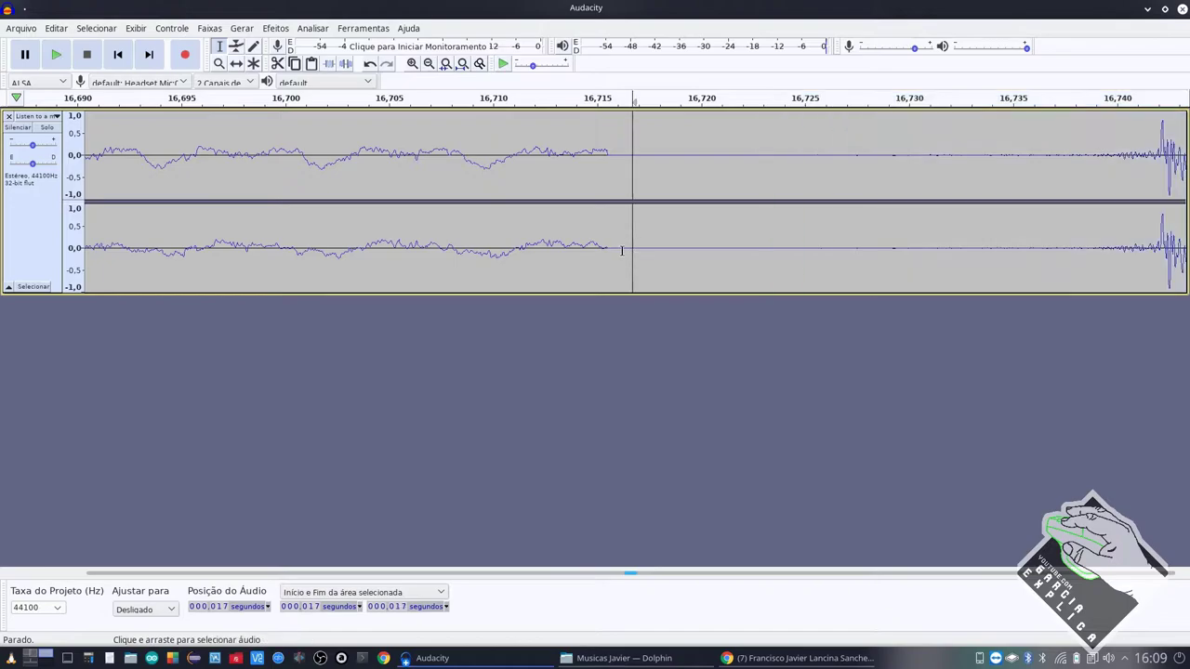
pyautogui.moveTo(610, 251); pyautogui.dragTo(1108, 252)
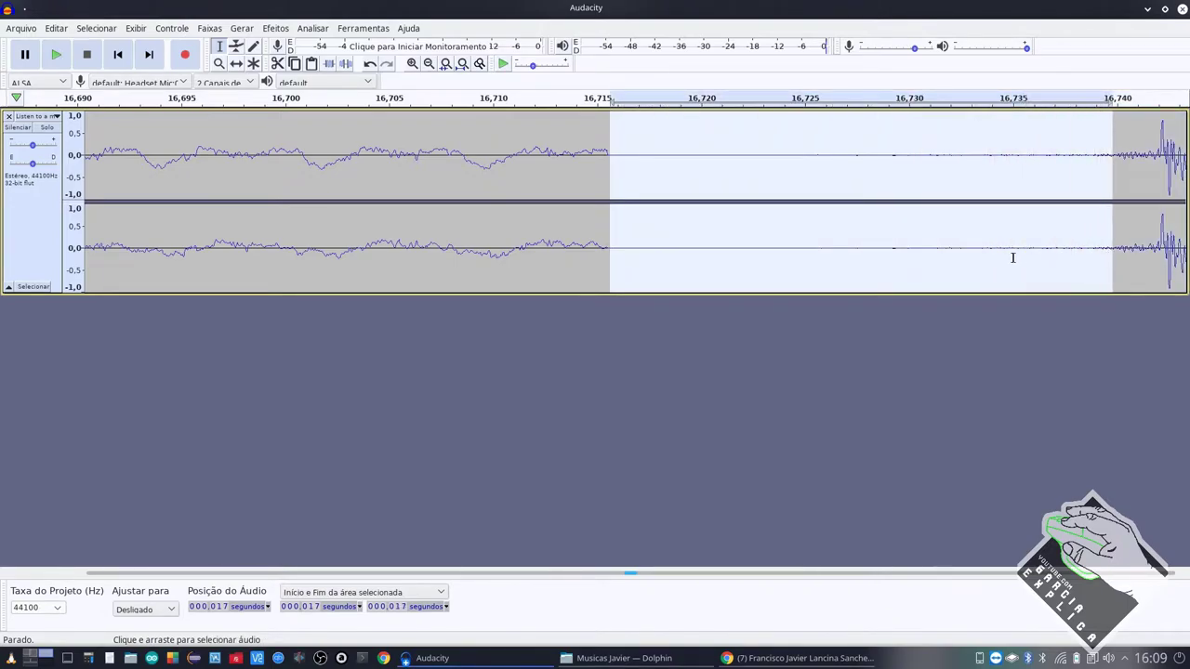
pyautogui.hotkey('ctrl', 'z')
pyautogui.scroll(-4, 661, 253)
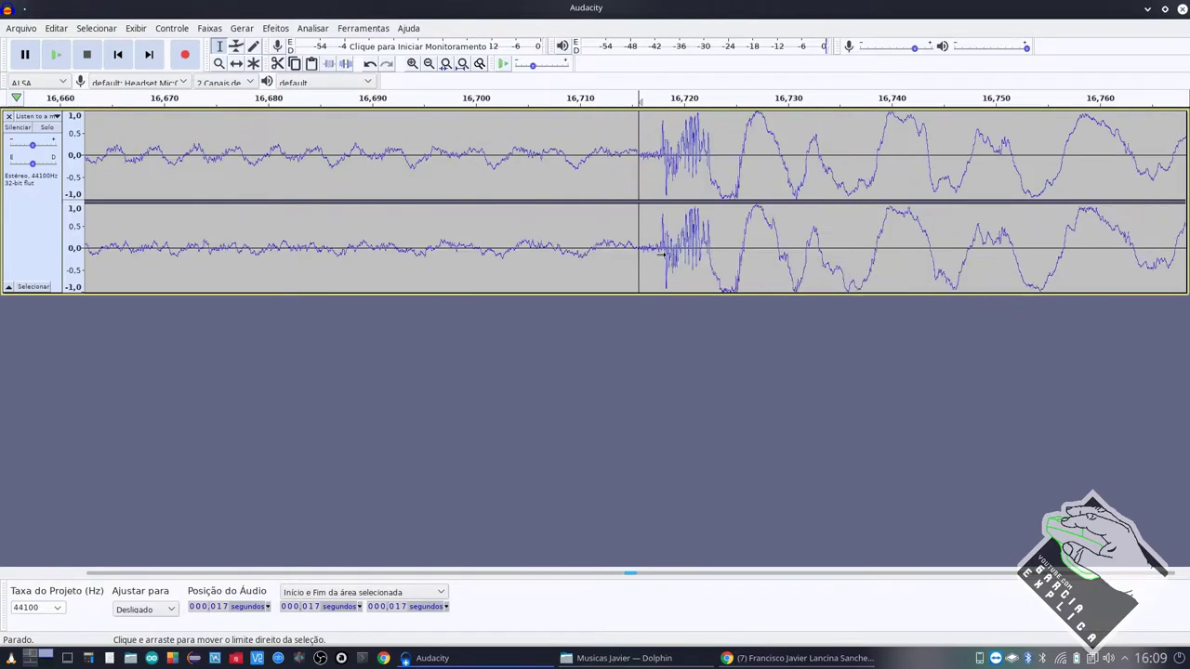
pyautogui.scroll(-5, 661, 253)
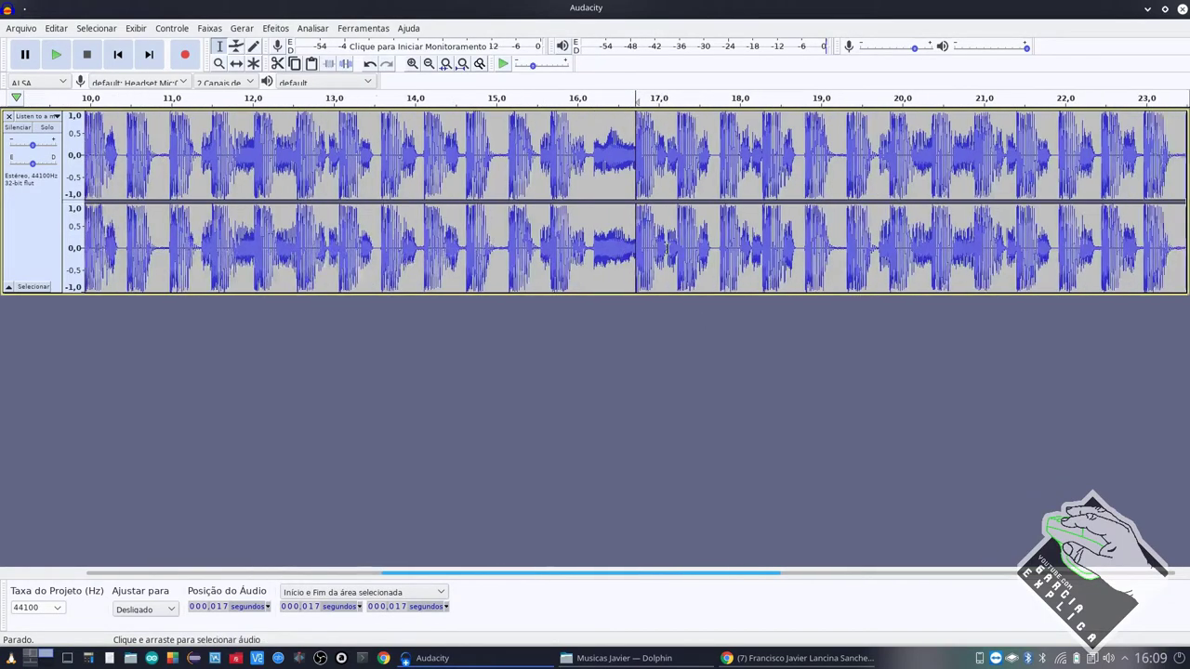
# Paste a third copy of the intro at the end of the extended track
pyautogui.scroll(-2, 654, 245)
pyautogui.scroll(5, 420, 225)
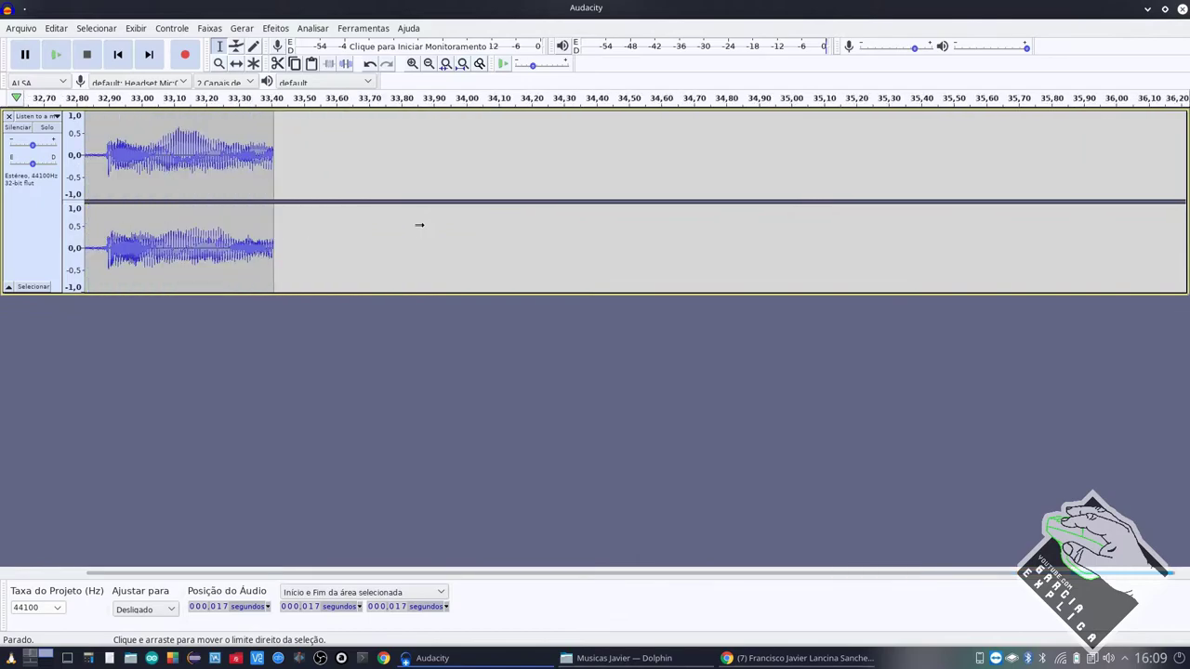
pyautogui.scroll(-1, 340, 230)
pyautogui.keyDown('shift'); pyautogui.click(344, 228); pyautogui.keyUp('shift')
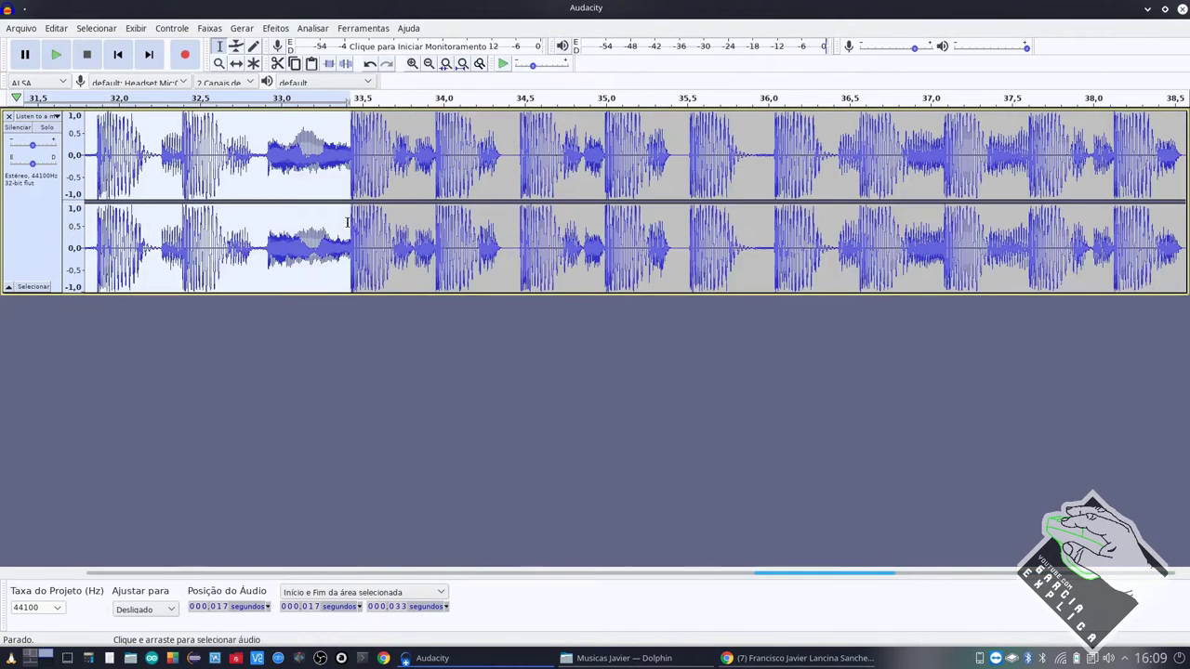
# Examine the join between the second and third intro copies and the rest of the extended waveform
pyautogui.scroll(2, 345, 223)
pyautogui.scroll(-1, 346, 224)
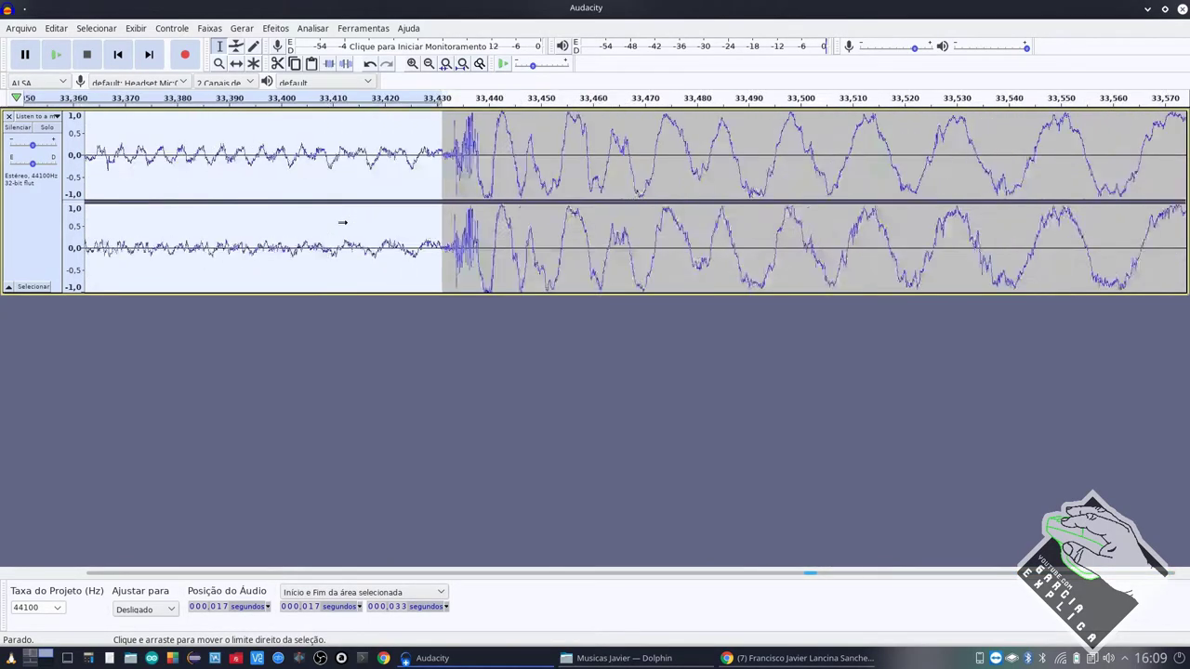
pyautogui.scroll(1, 346, 222)
pyautogui.scroll(-4, 347, 222)
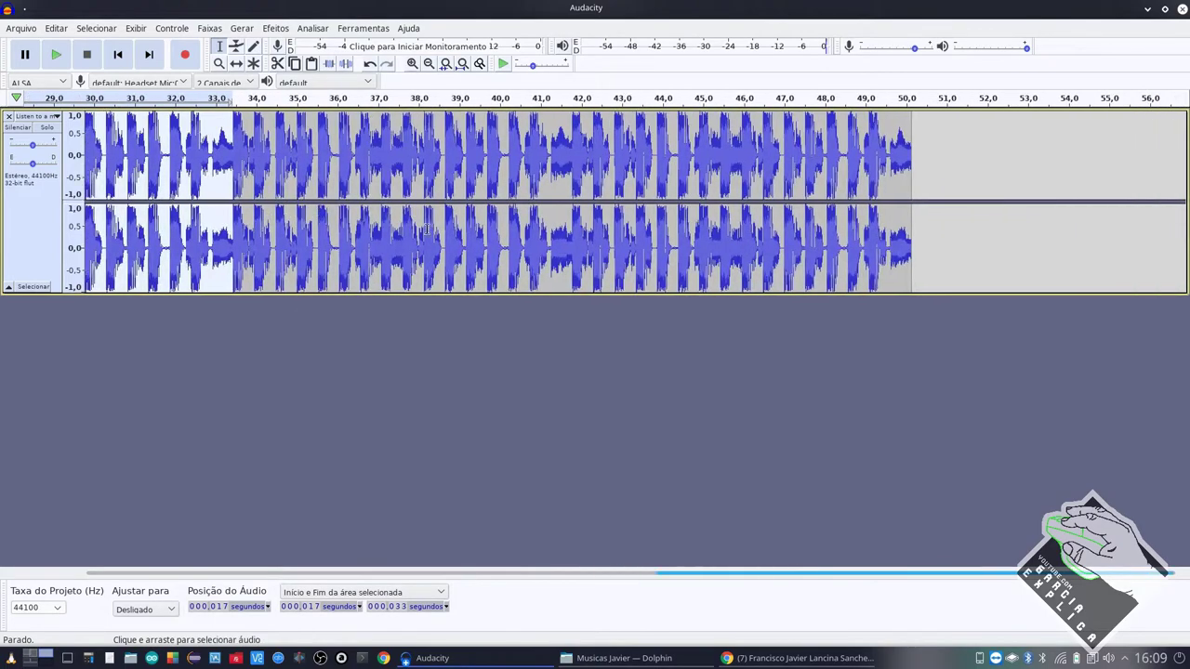
pyautogui.scroll(2, 996, 212)
pyautogui.hscroll(-3, 927, 232)
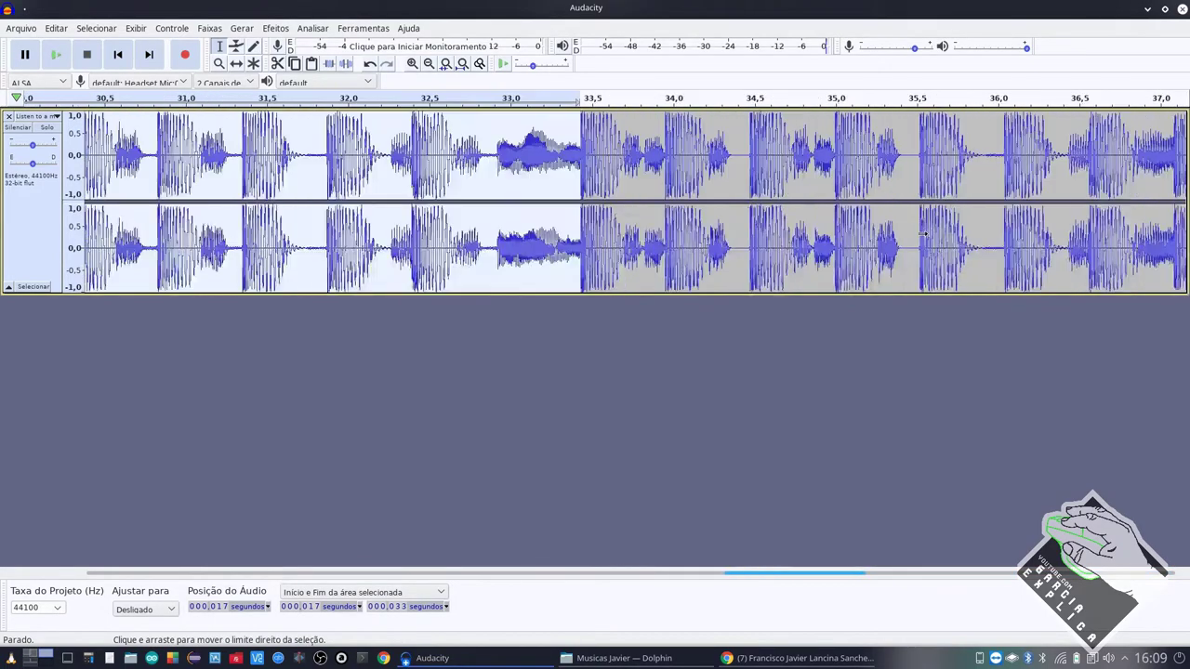
pyautogui.hscroll(1, 927, 233)
pyautogui.hscroll(10, 901, 227)
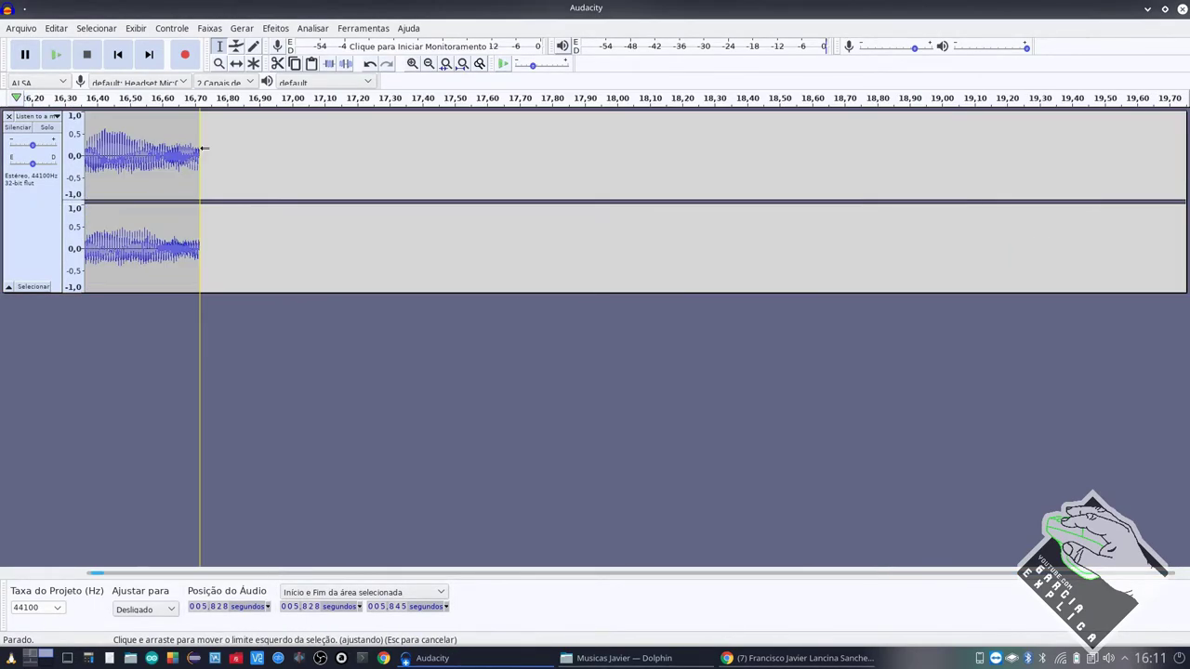
# Paste one copy of the intro directly after the original clip and inspect the join between them
pyautogui.click(203, 148)
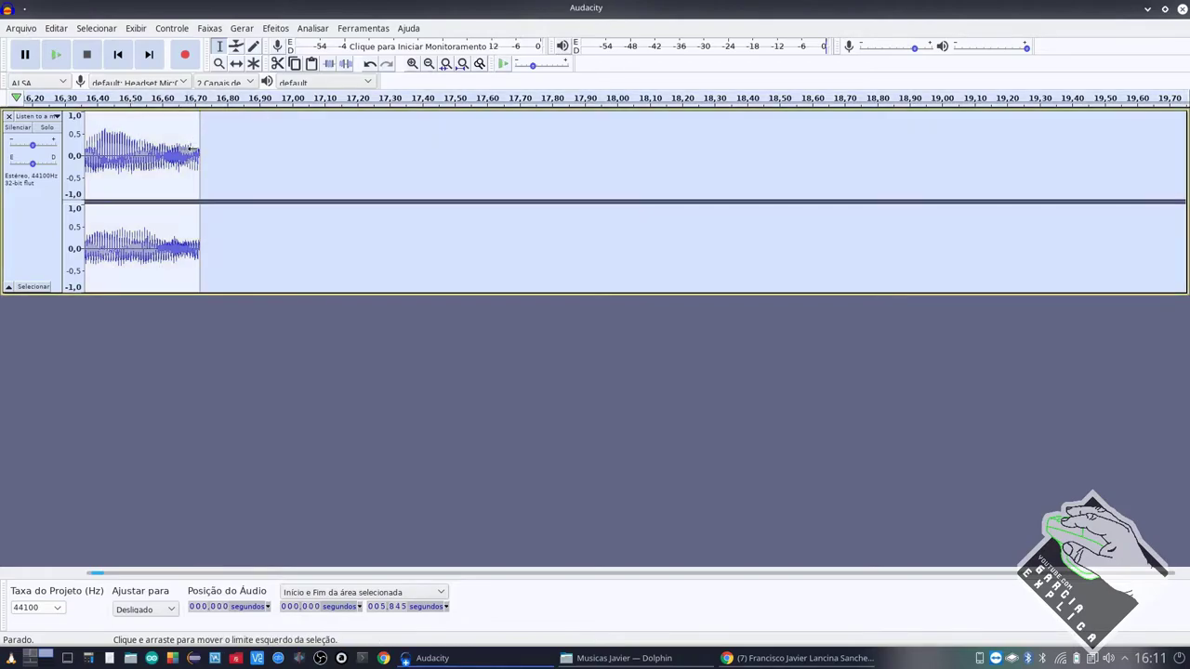
pyautogui.hotkey('ctrl', 'v')
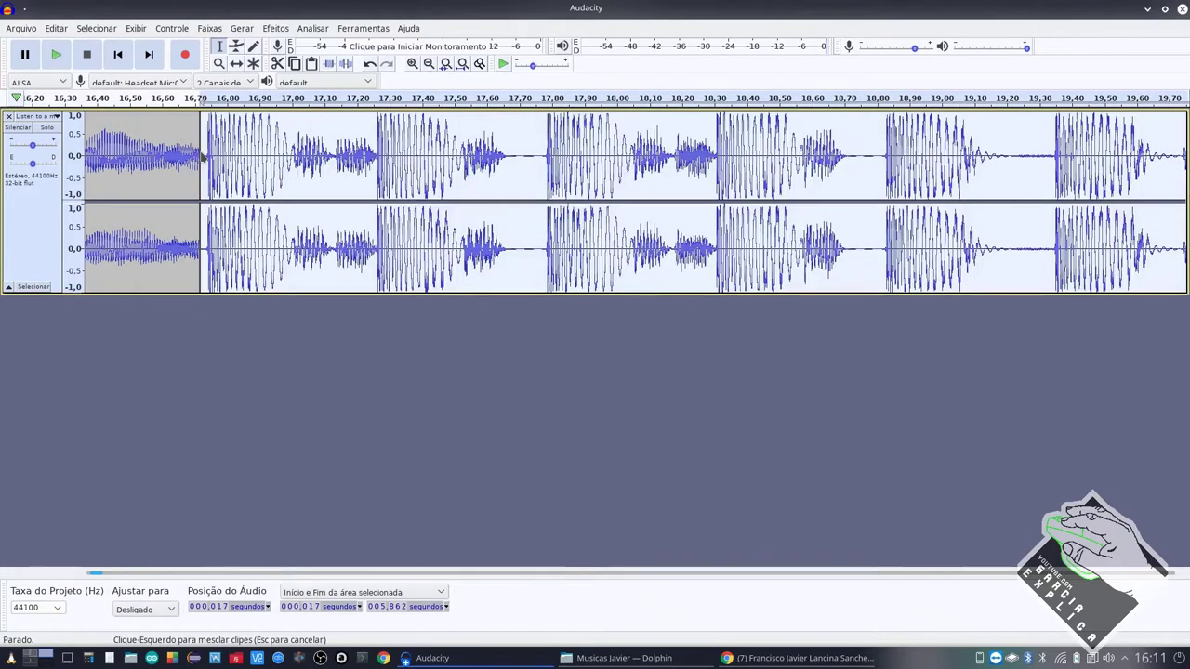
pyautogui.scroll(4, 200, 151)
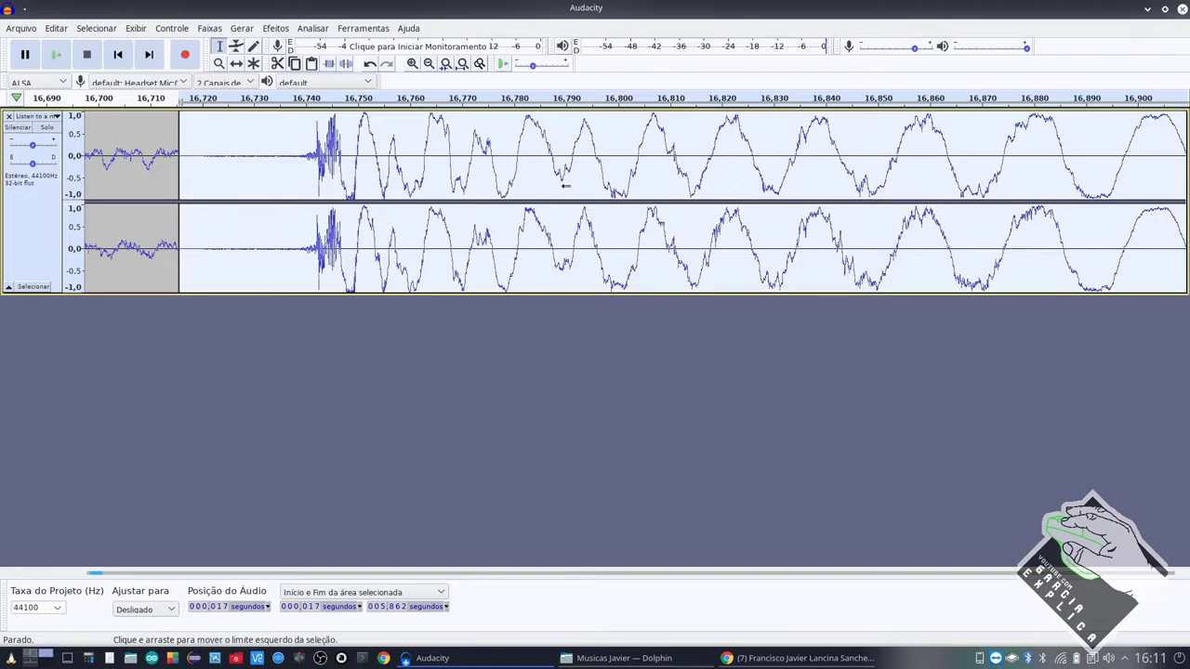
pyautogui.scroll(-7, 186, 186)
pyautogui.scroll(-1, 558, 183)
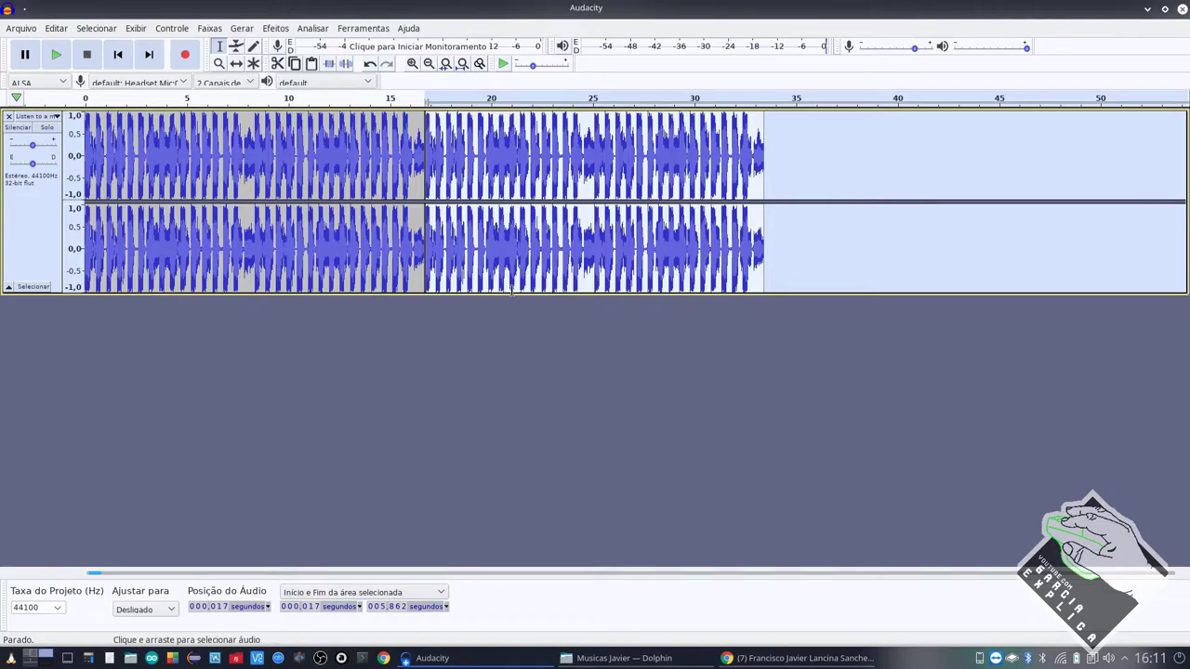
# Export the extended audio as "testeDoYoutube EXTENDED.mp3" with the Insano, 320 kbps preset and all metadata tags left empty
pyautogui.click(20, 28)
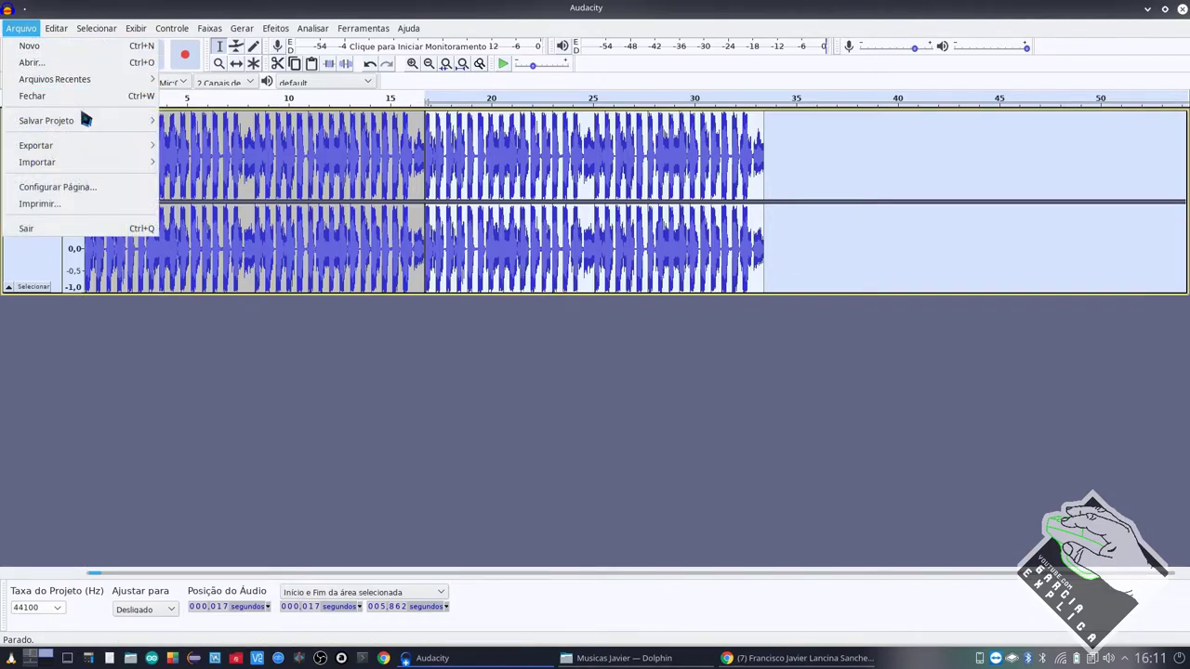
pyautogui.moveTo(53, 146)
pyautogui.click(213, 144)
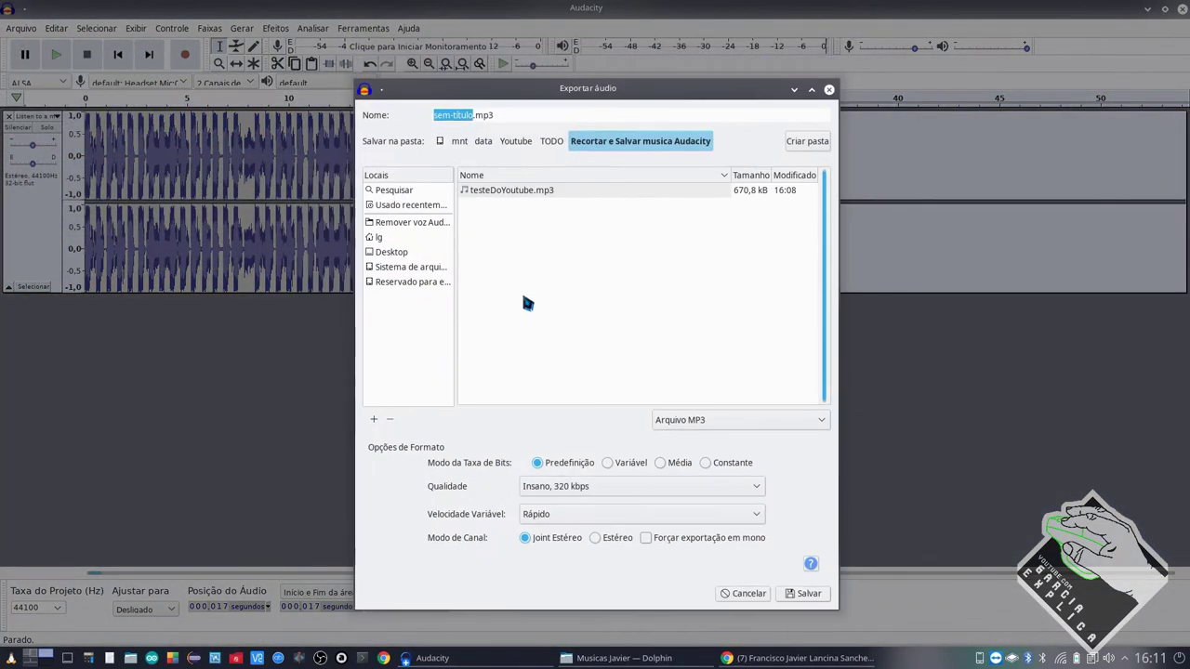
pyautogui.click(493, 193)
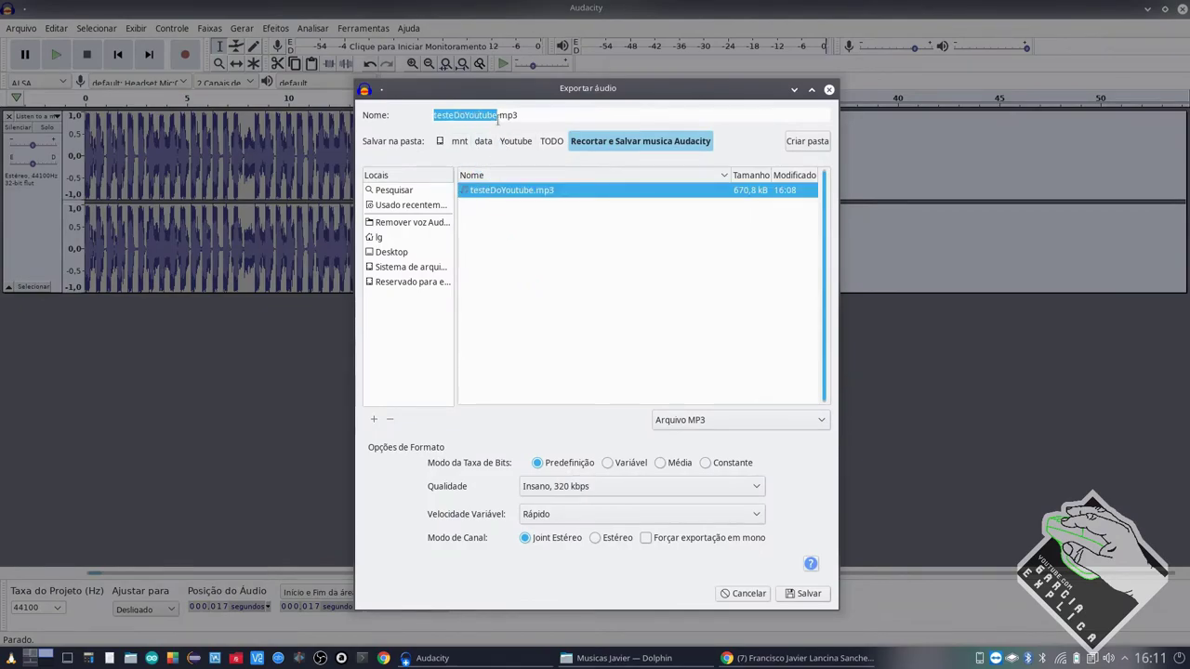
pyautogui.click(499, 115)
pyautogui.write('EXTENDED')
pyautogui.press('Return')
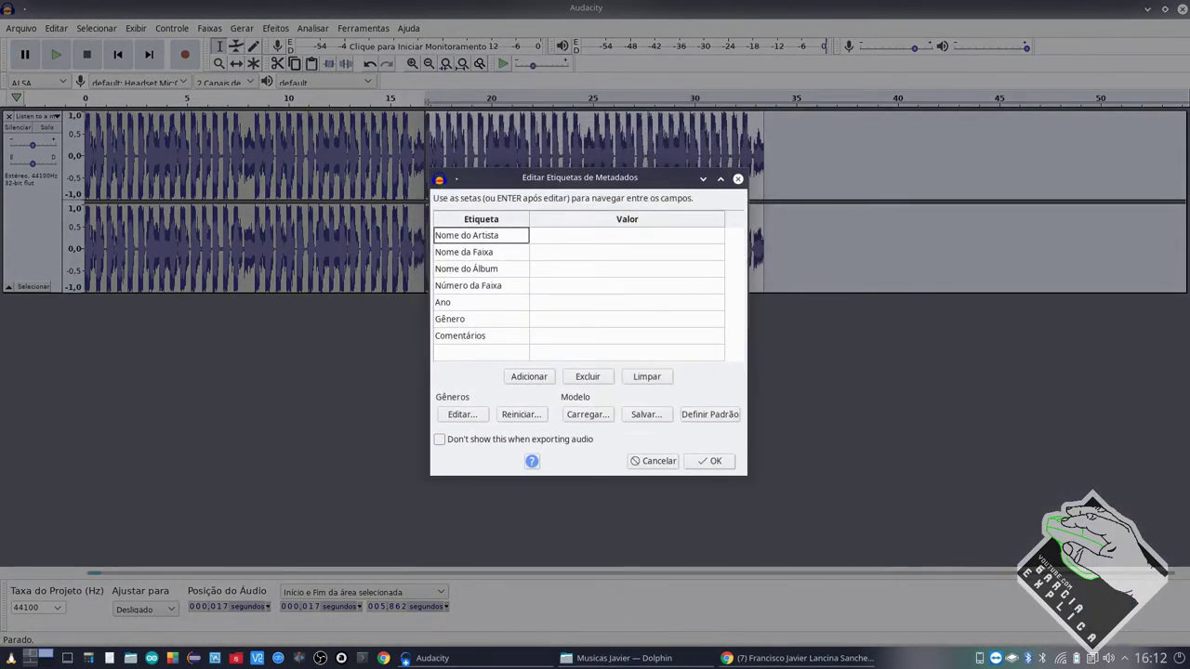
pyautogui.click(712, 462)
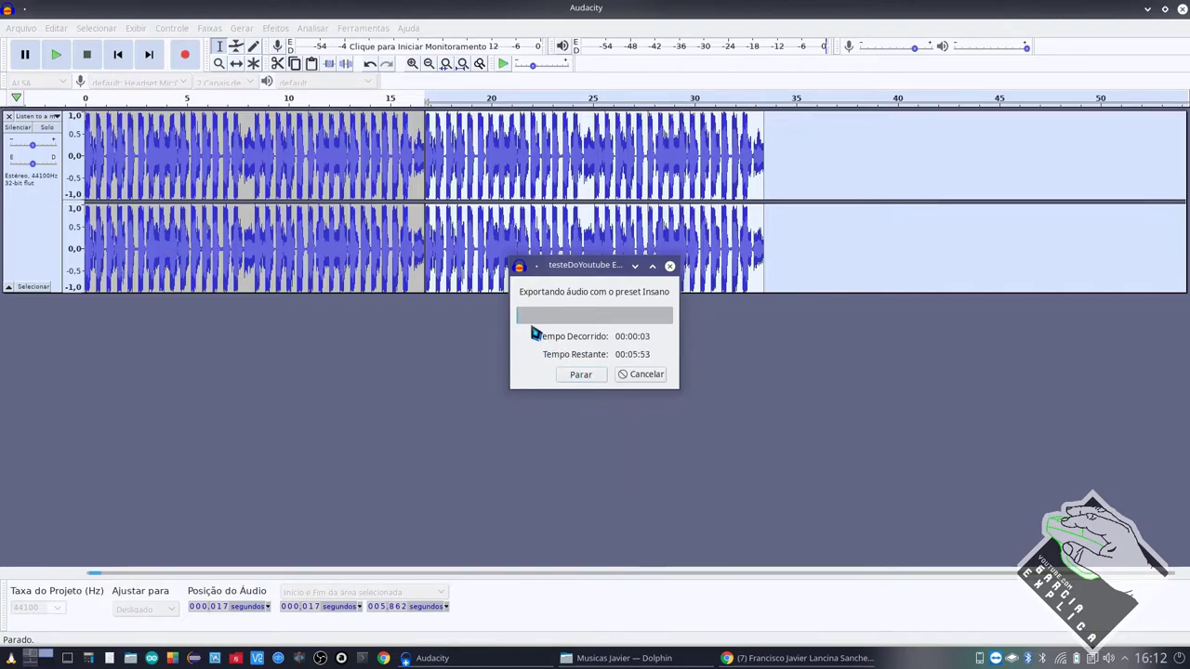
# Move the export progress window aside, open testeDoYoutube.mp3 from Dolphin, close the player and return to Audacity
pyautogui.moveTo(572, 279); pyautogui.dragTo(543, 319)
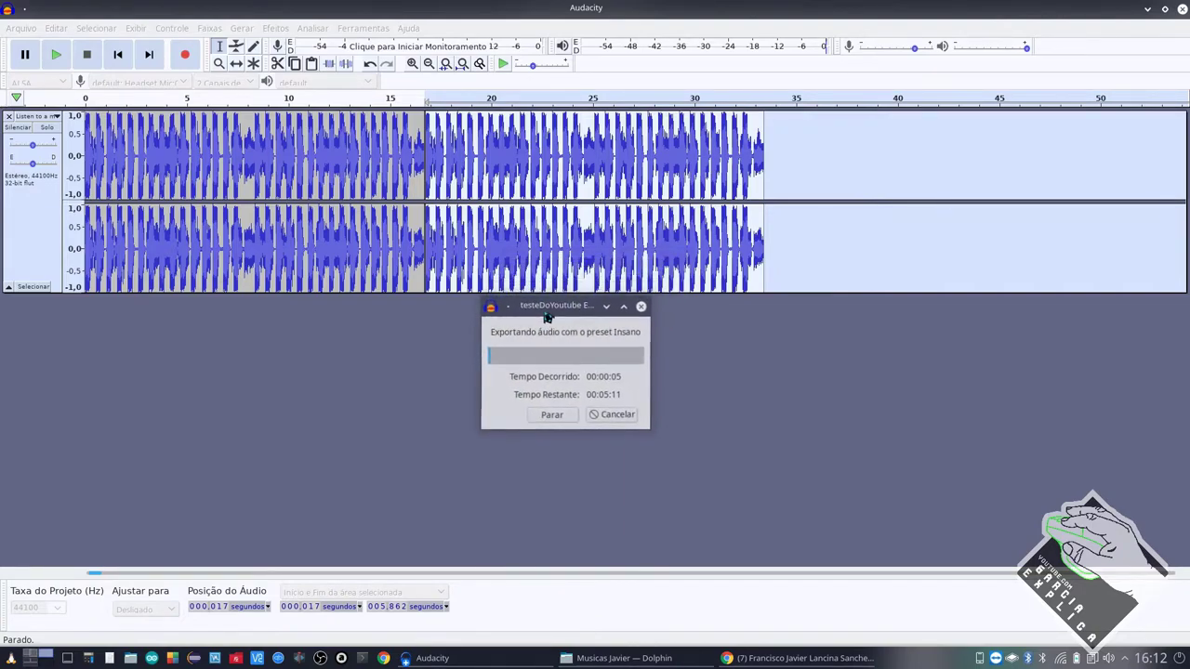
pyautogui.click(567, 658)
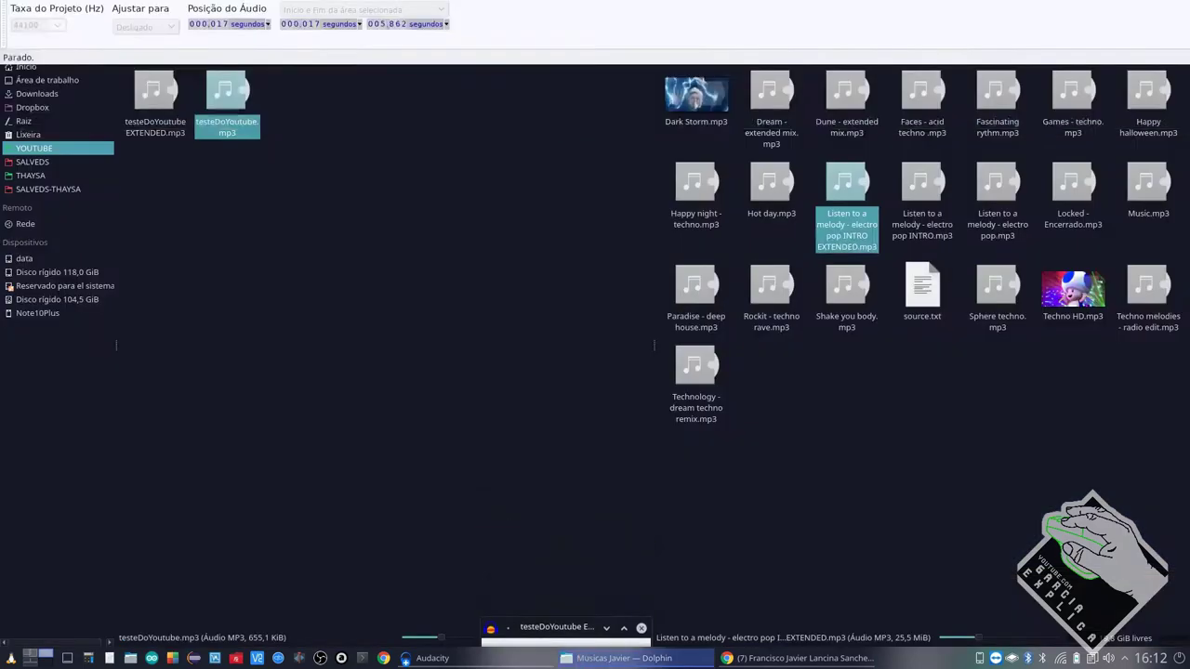
pyautogui.click(223, 134)
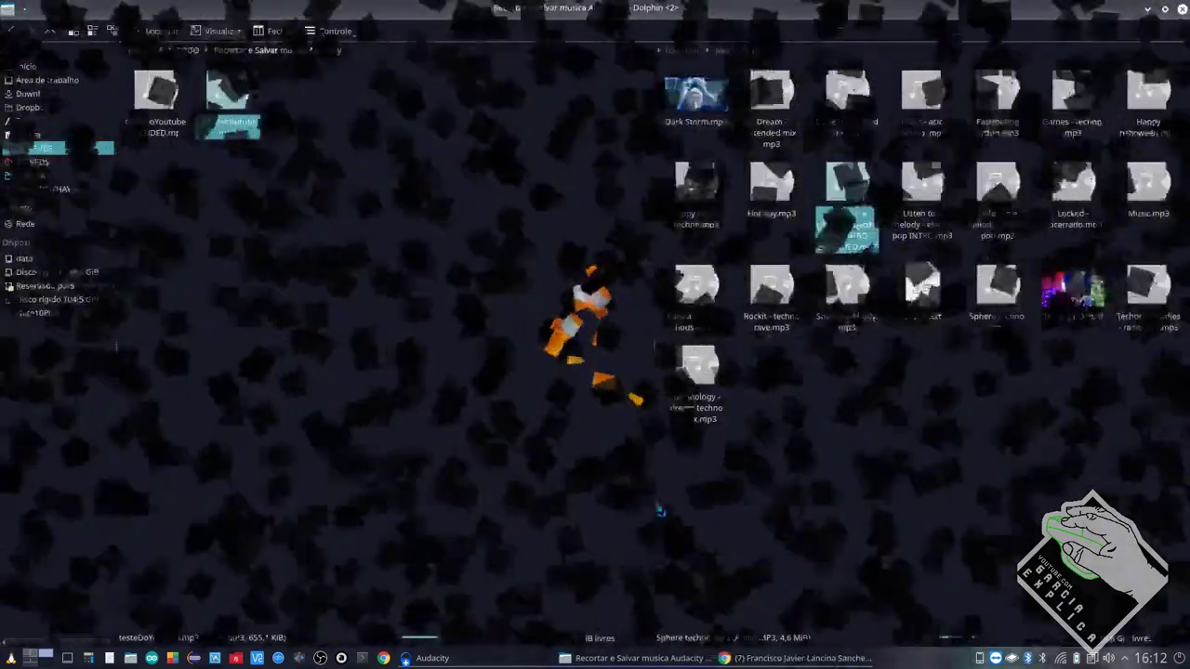
pyautogui.click(1181, 9)
pyautogui.click(428, 658)
pyautogui.click(520, 632)
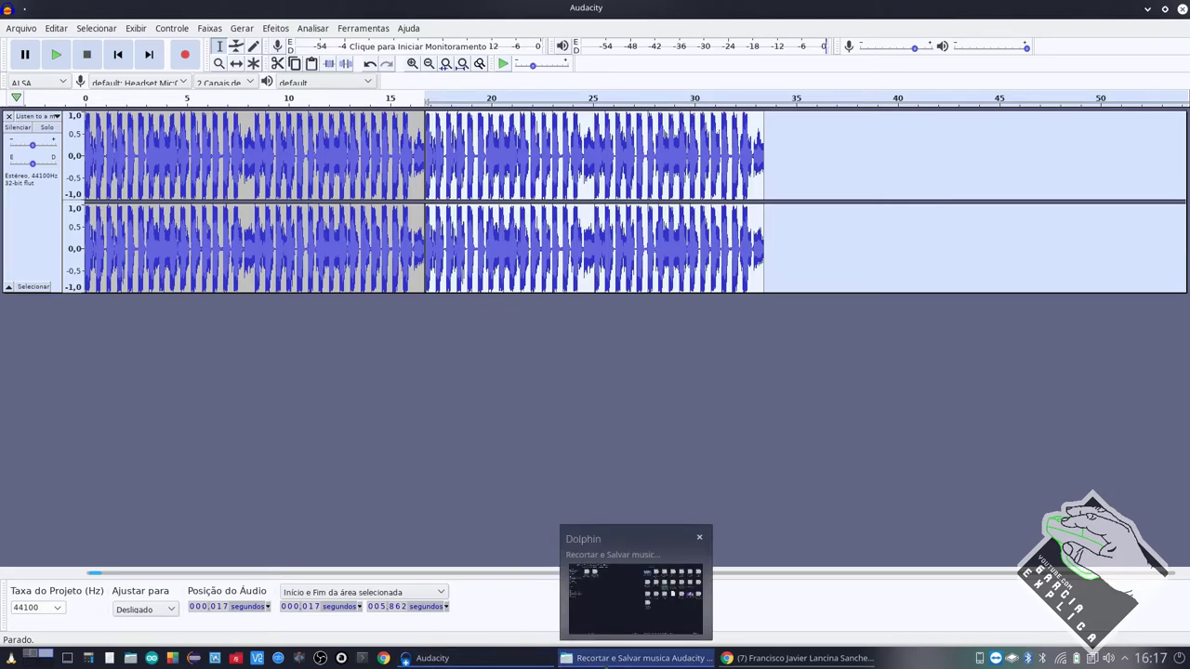
# Switch to Dolphin, open testeDoYoutube.mp3 in VLC, pause it, jump back to its start and close the player
pyautogui.click(606, 660)
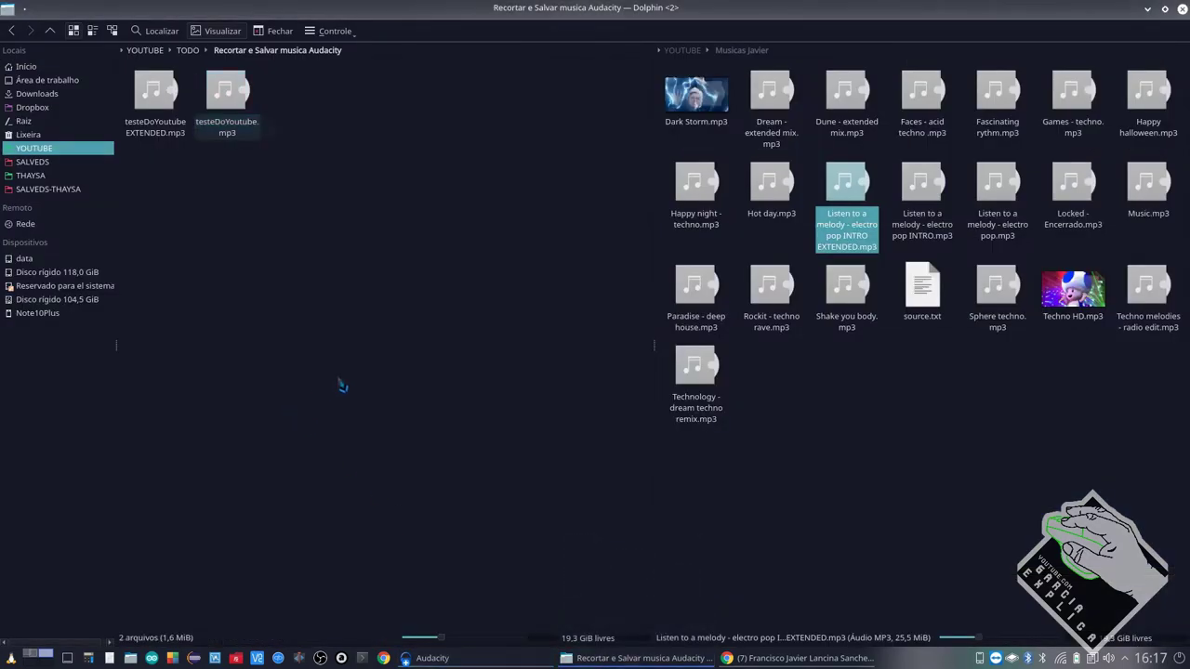
pyautogui.click(227, 103)
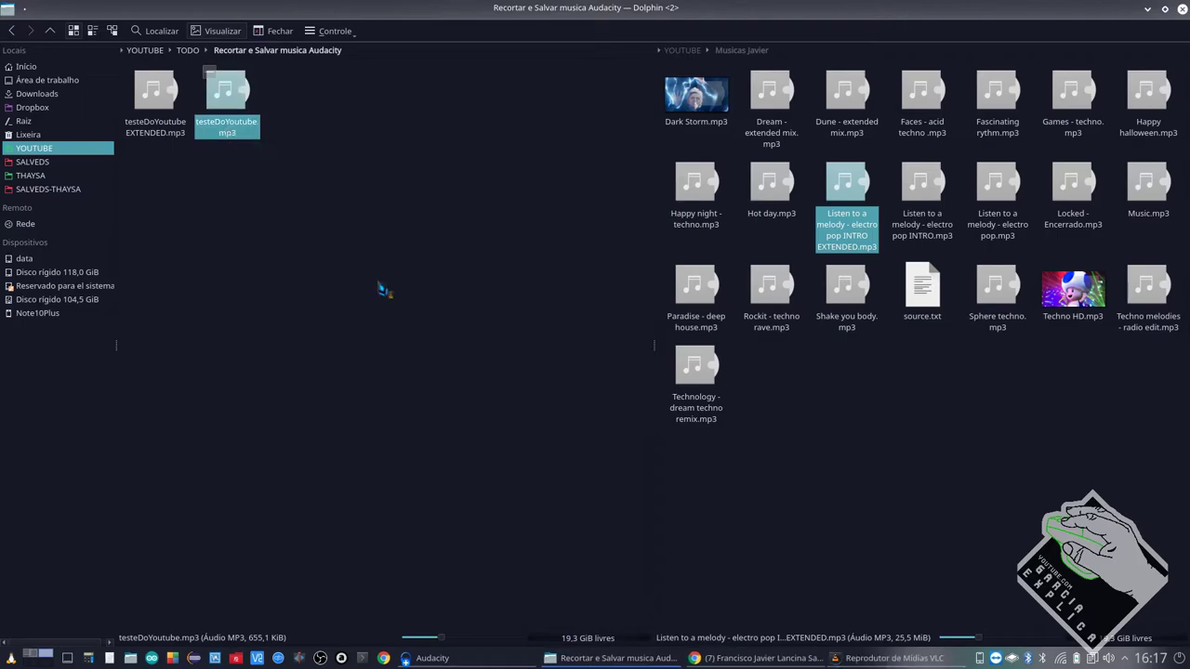
pyautogui.press('space')
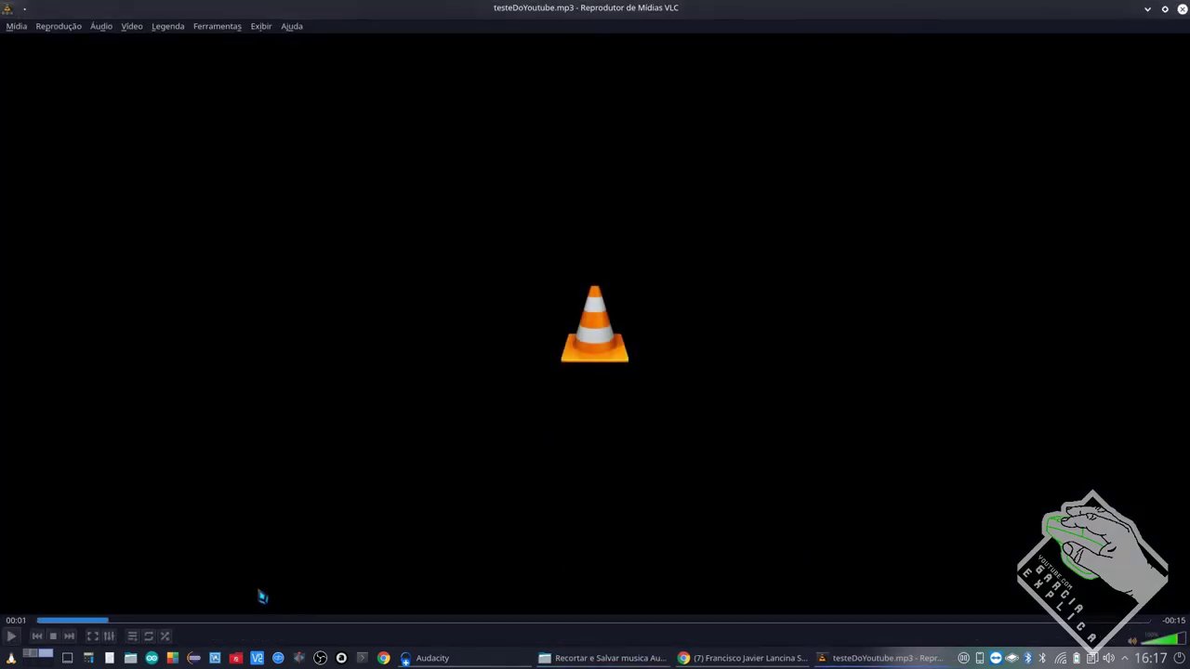
pyautogui.click(41, 620)
pyautogui.click(1182, 10)
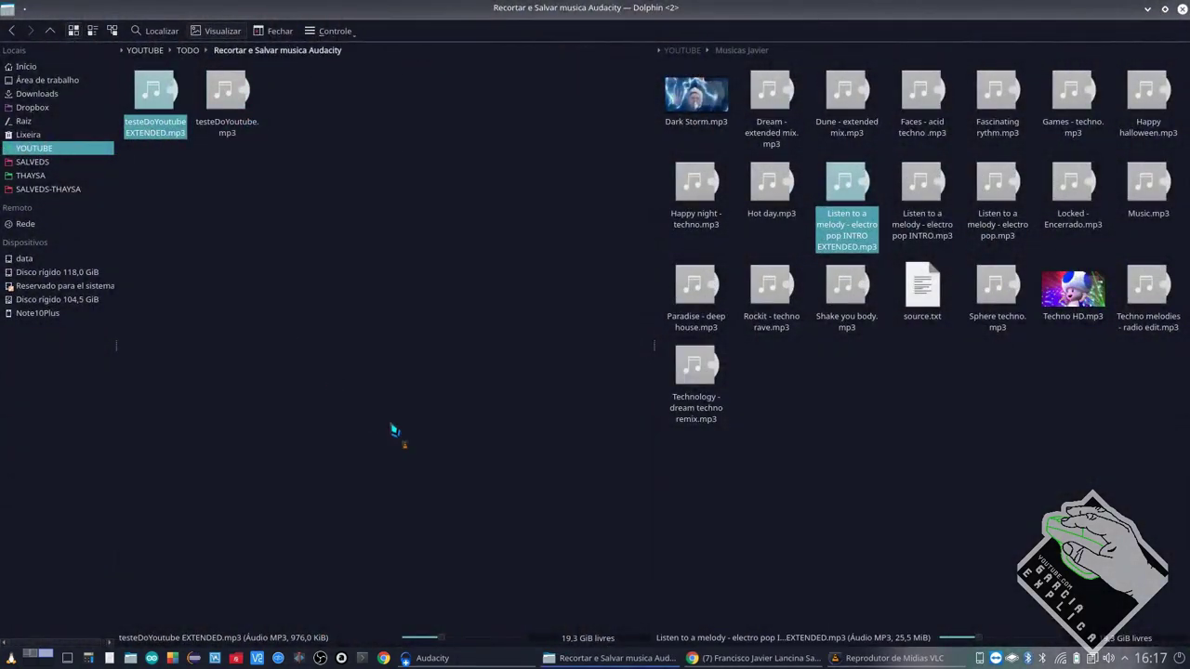
# Open "testeDoYoutube EXTENDED.mp3" in VLC, pause it and skip to near its end
pyautogui.press('Return')
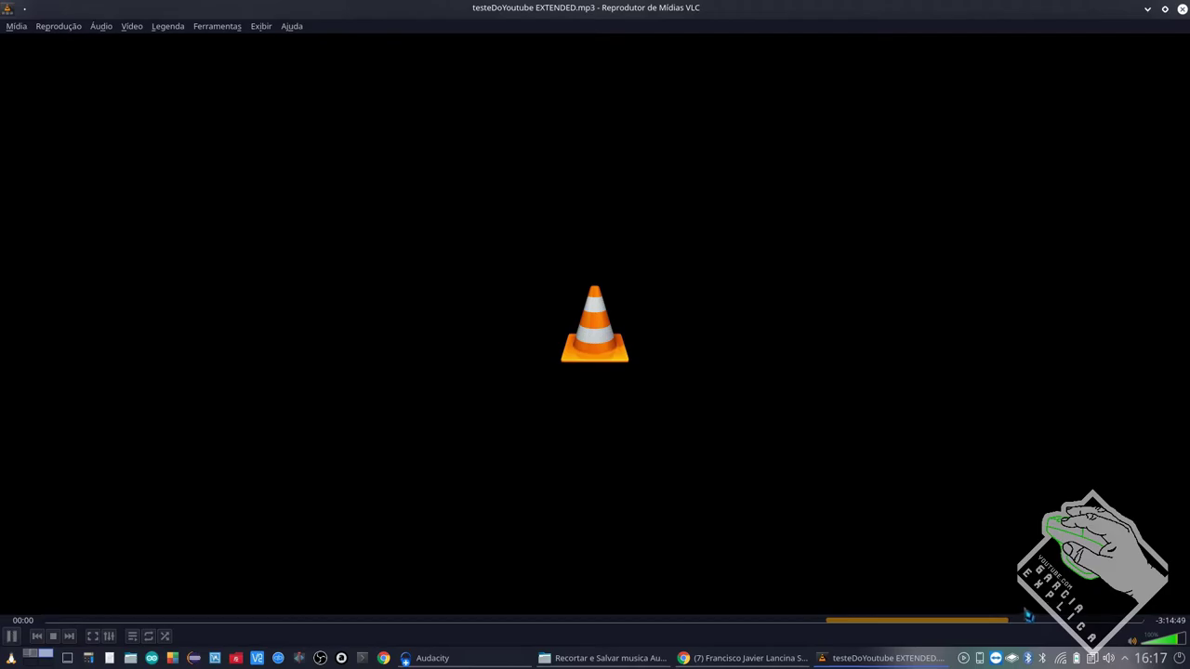
pyautogui.press('space')
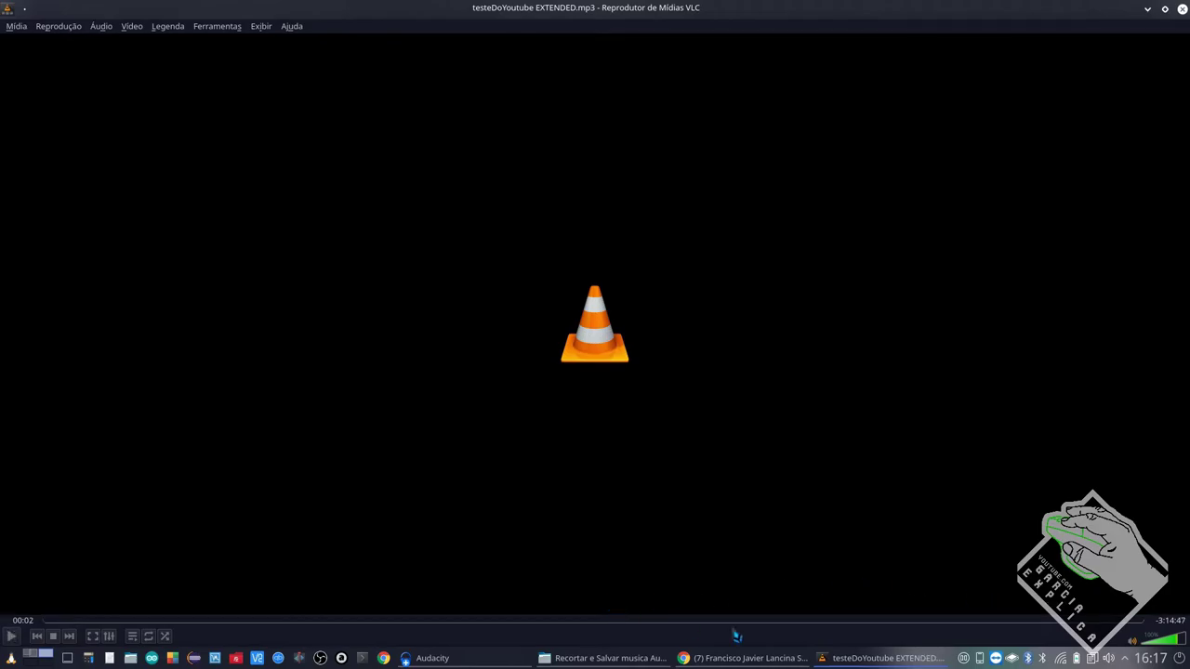
pyautogui.click(1072, 620)
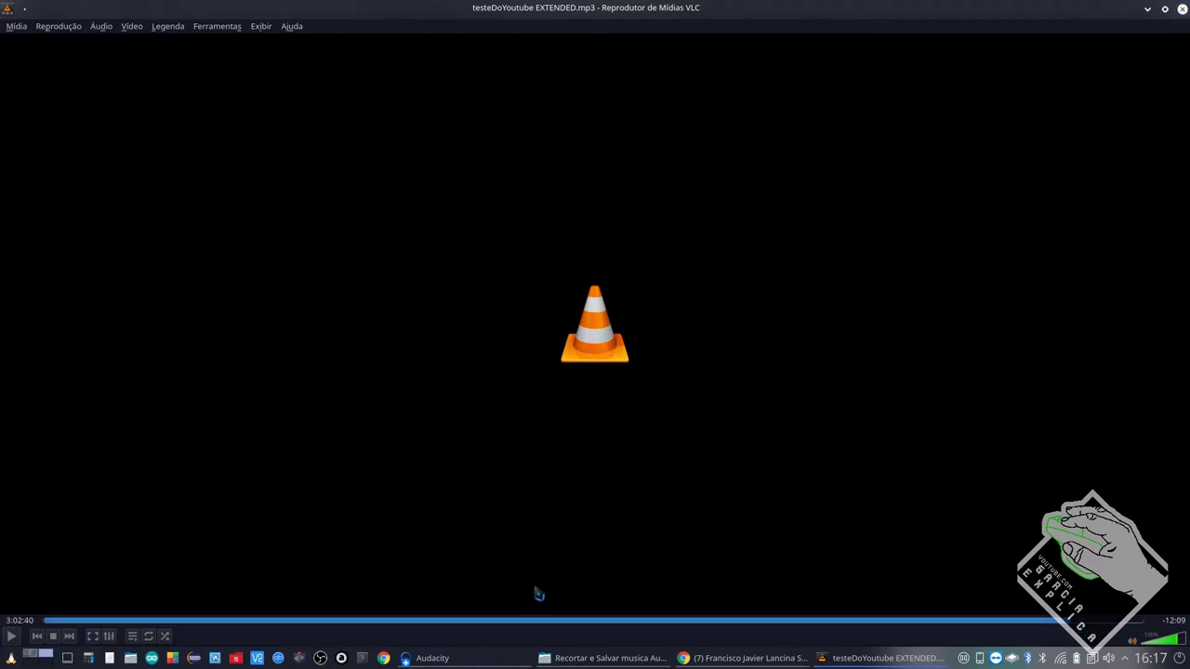
# Jump back to the start of "testeDoYoutube EXTENDED.mp3", pause it, close the player and return to Audacity
pyautogui.click(46, 620)
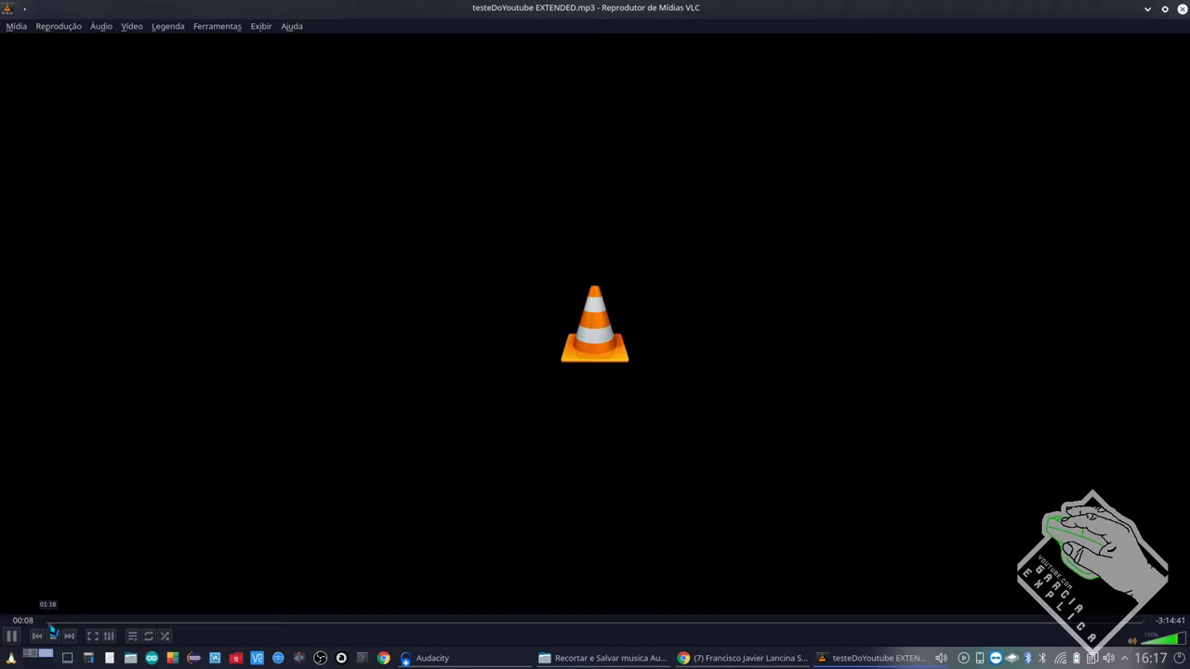
pyautogui.press('space')
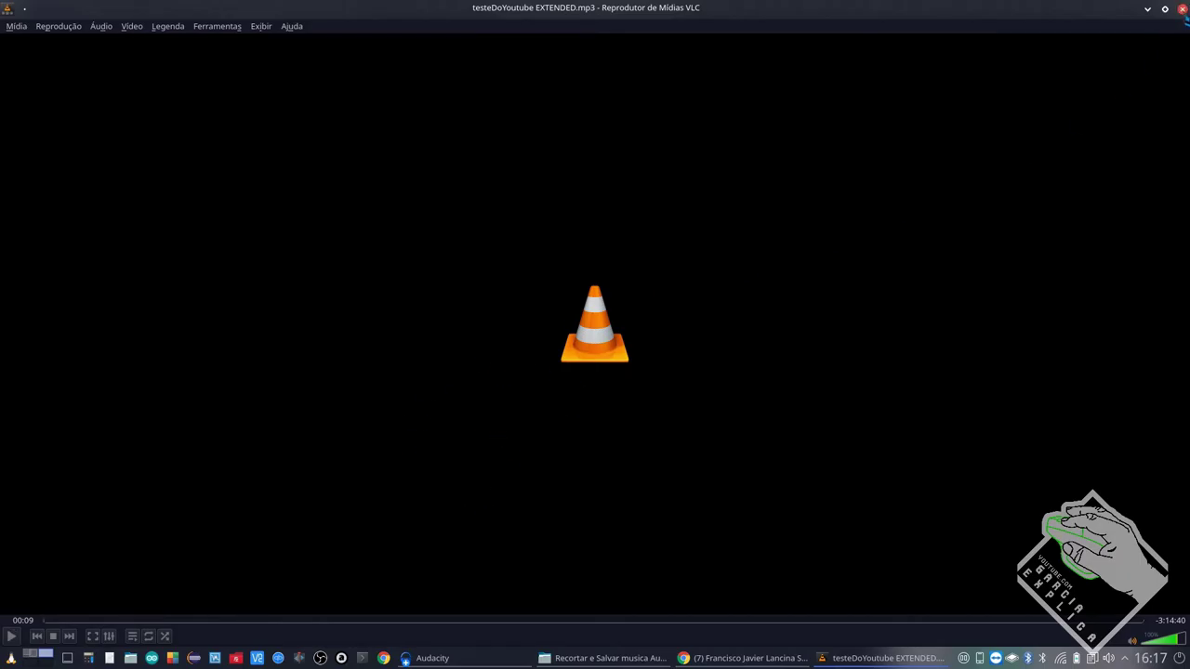
pyautogui.click(1182, 9)
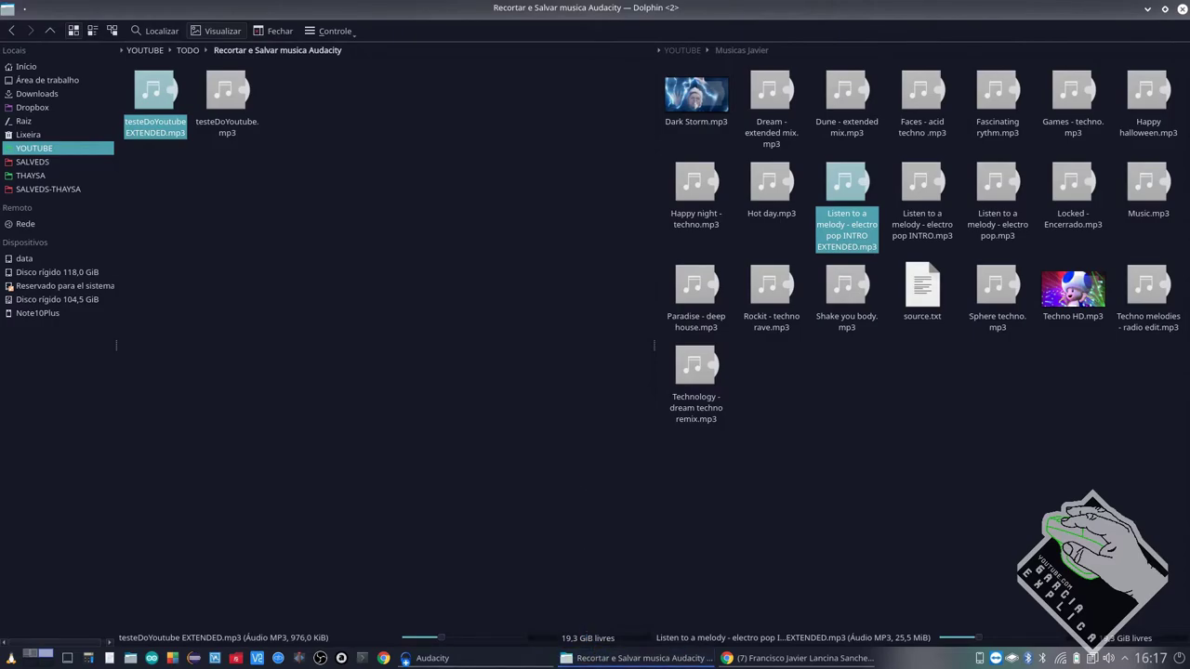
pyautogui.click(521, 517)
pyautogui.moveTo(269, 197); pyautogui.dragTo(452, 336)
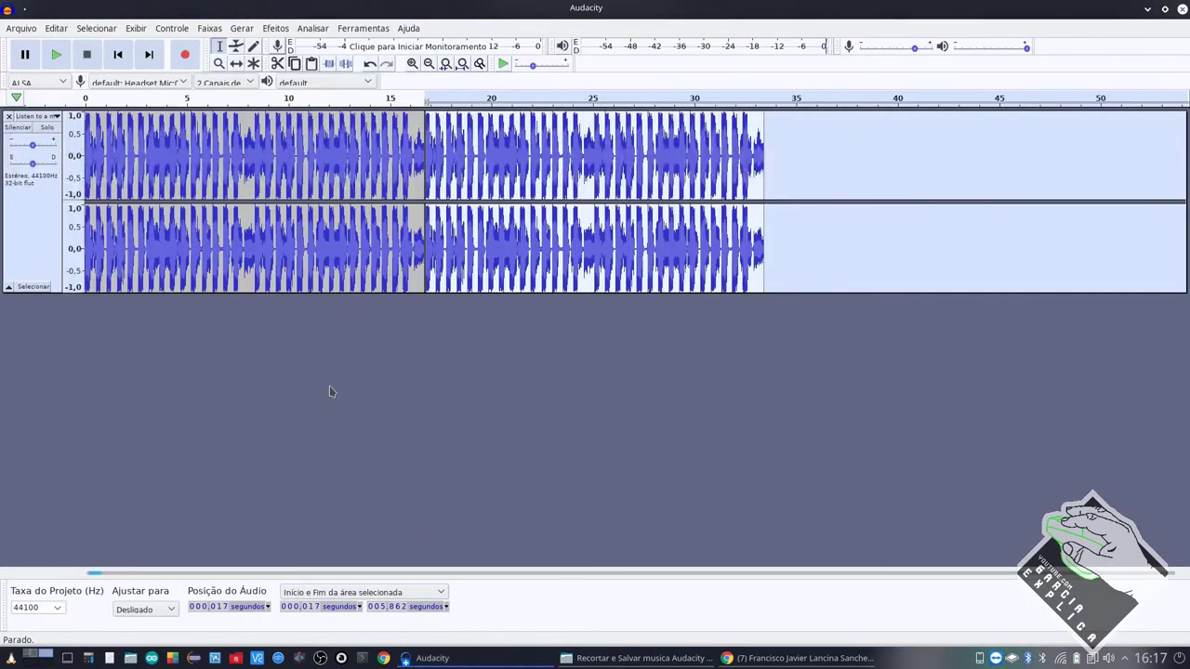
pyautogui.click(25, 29)
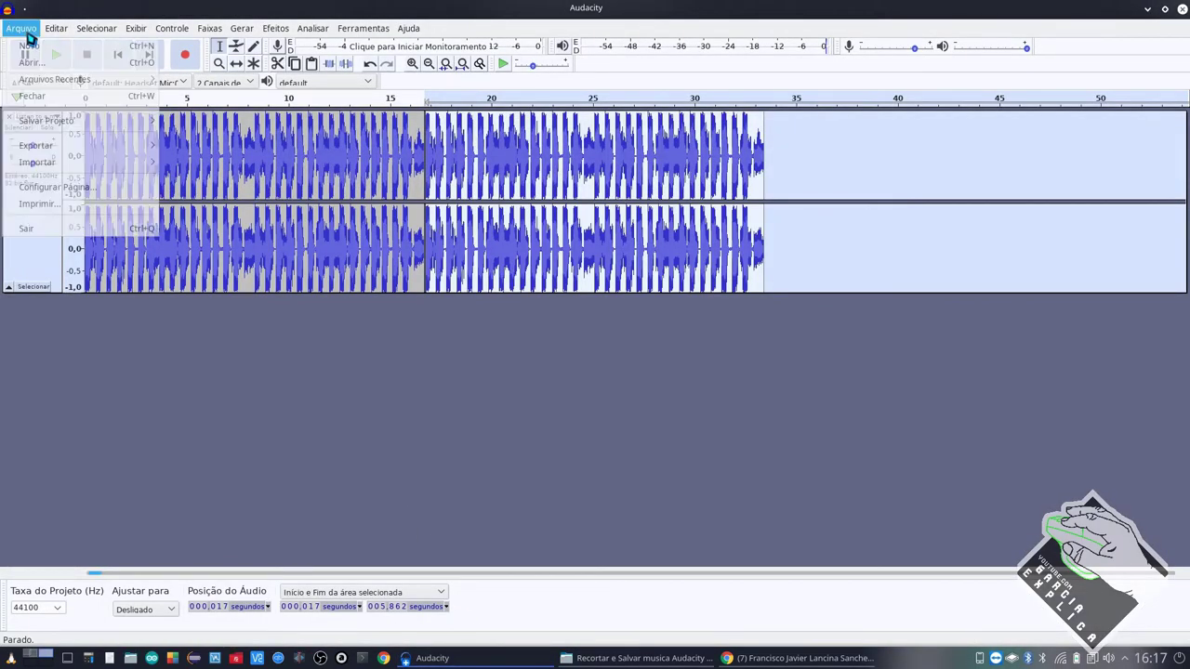
pyautogui.moveTo(53, 120)
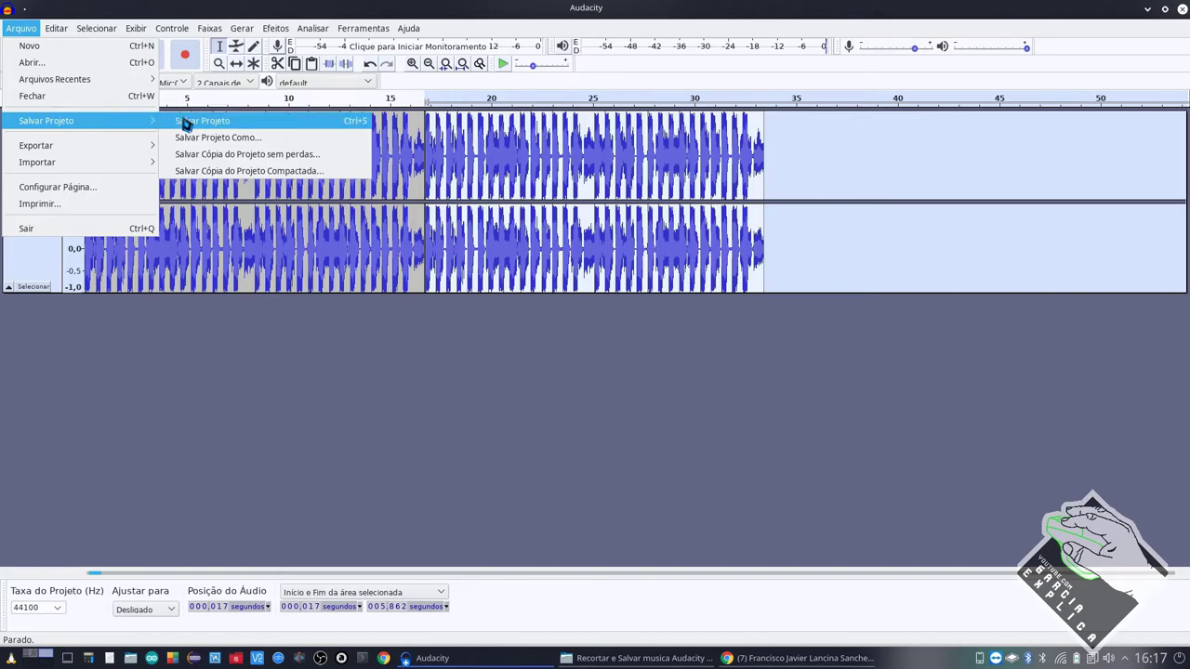
pyautogui.moveTo(86, 146)
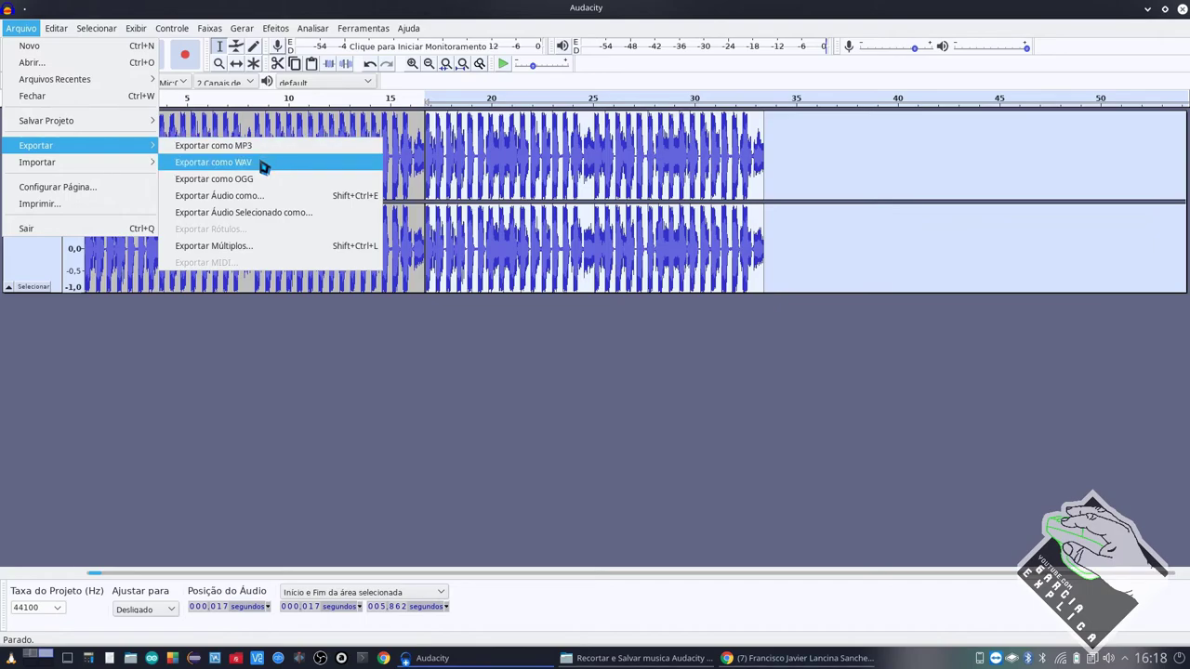
pyautogui.click(324, 385)
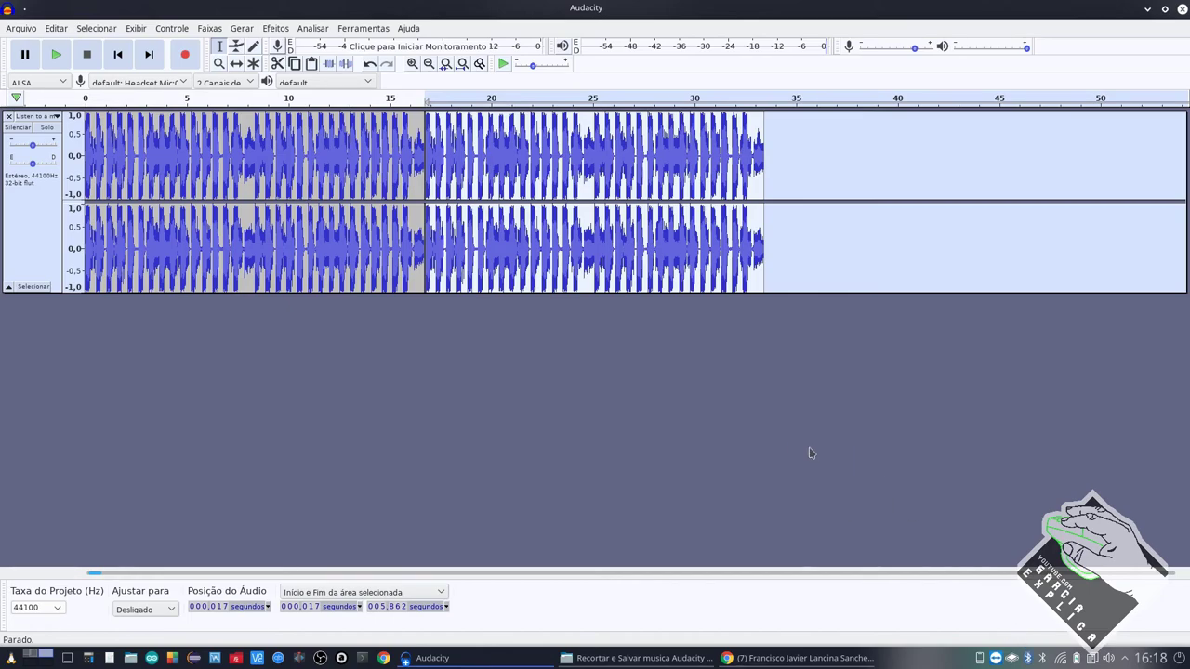
pyautogui.moveTo(824, 258); pyautogui.dragTo(22, 239)
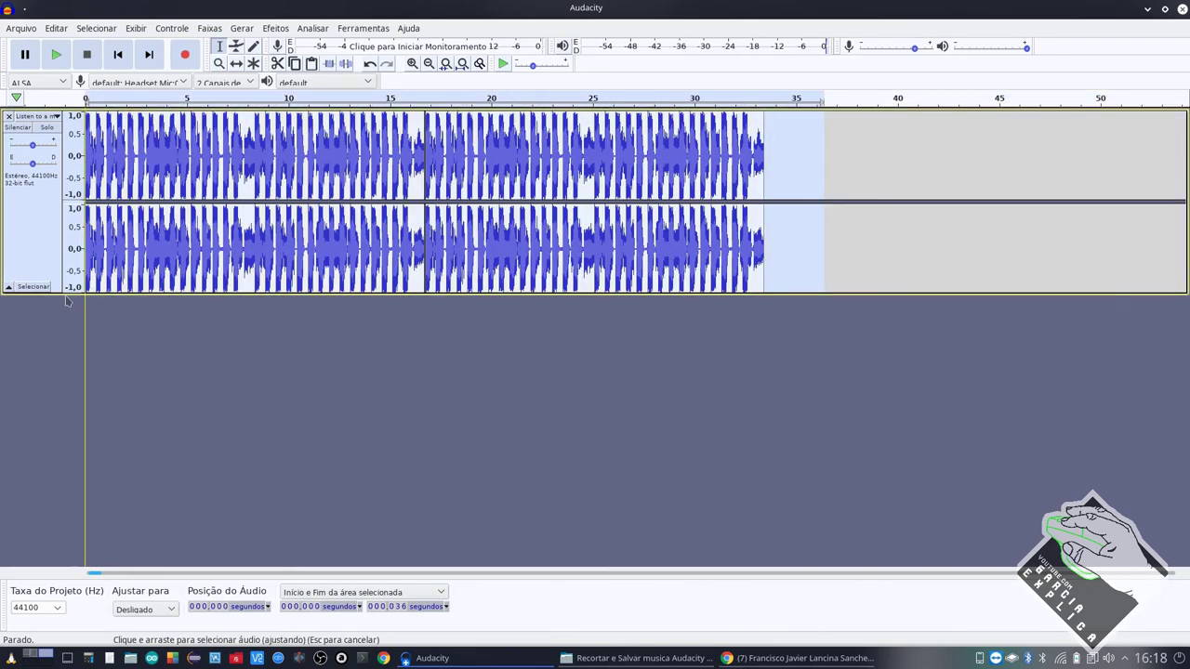
pyautogui.click(402, 433)
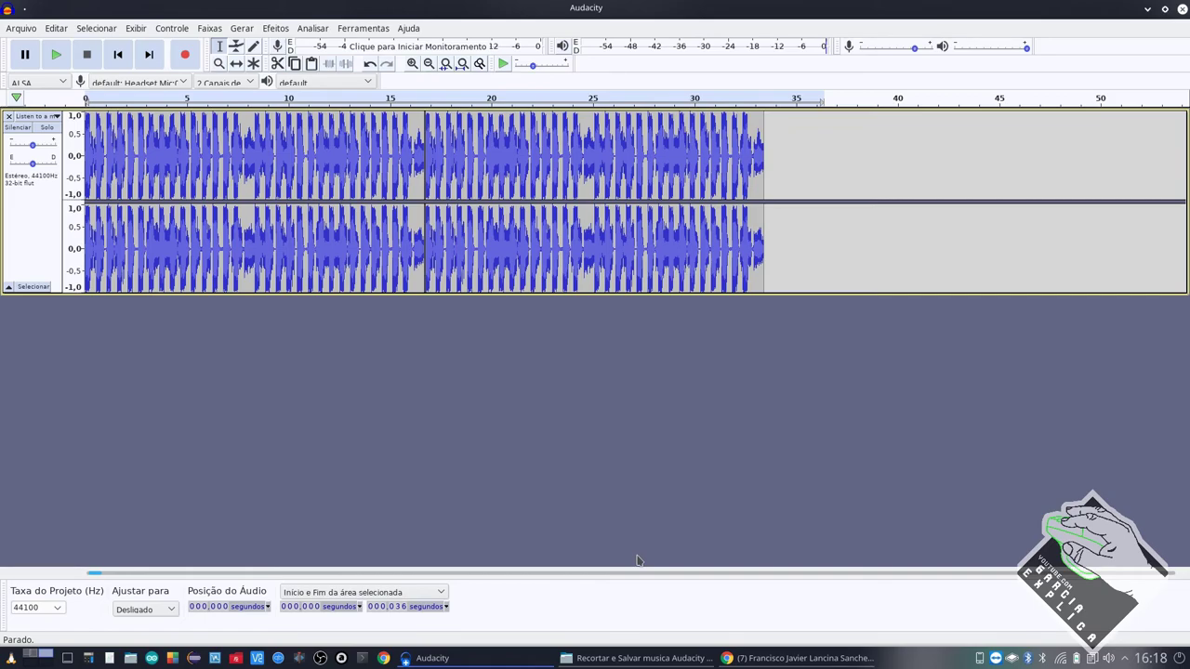